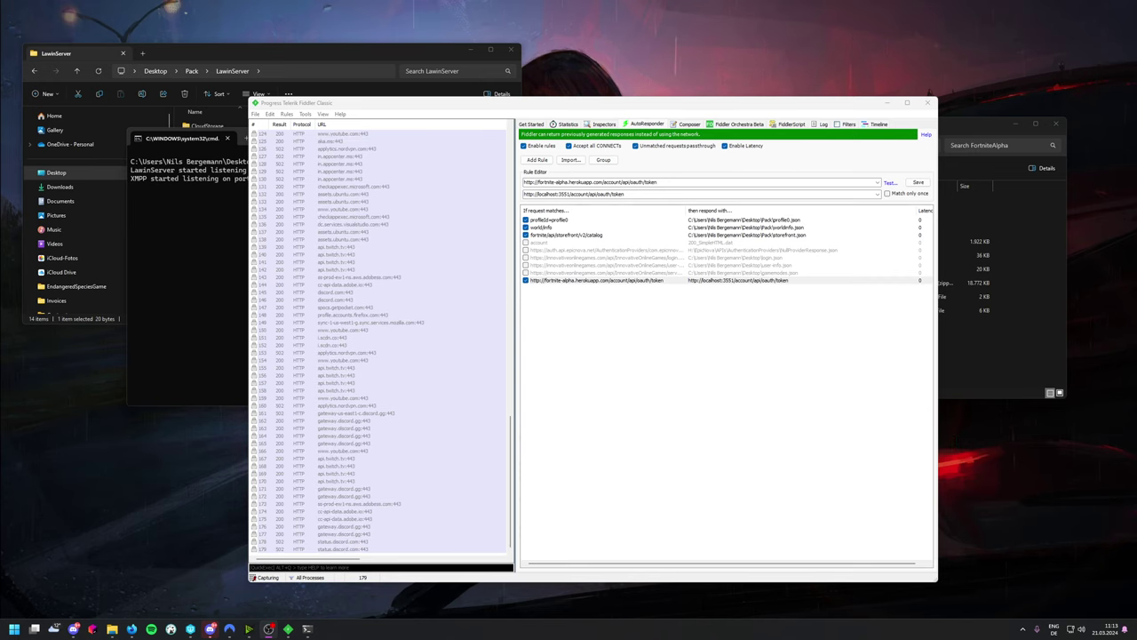
- Examine the AutoResponder rule matching profileId=profile0 and the path of its profile0.json response file
{"action": "left_click_drag", "start_coordinate": [620, 111], "coordinate": [768, 55]}
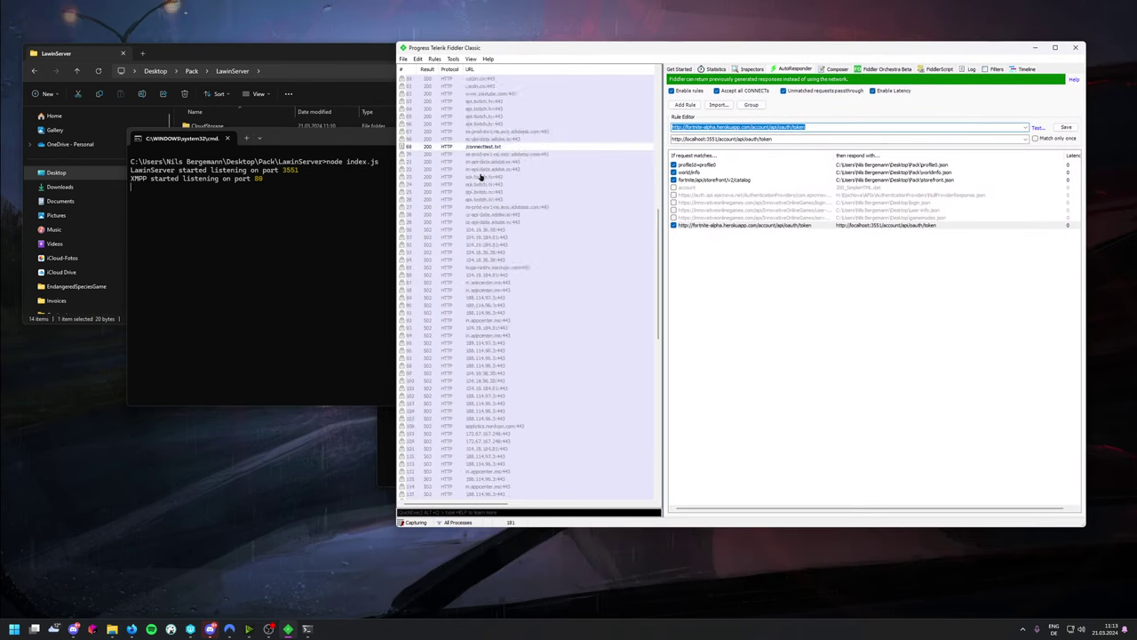
{"action": "left_click", "coordinate": [783, 91]}
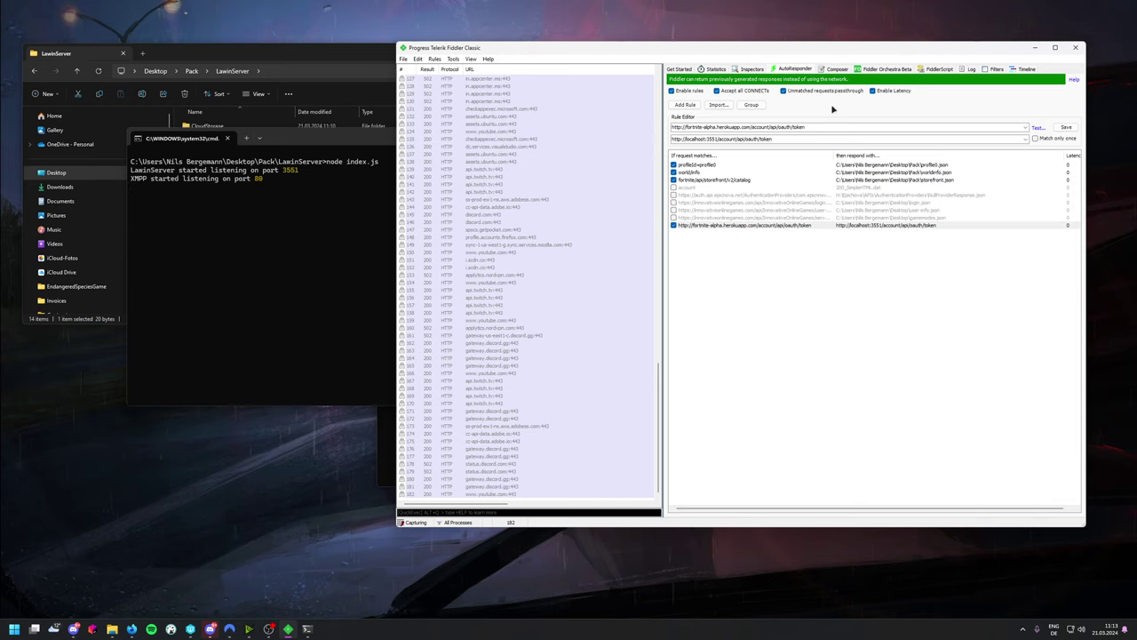
{"action": "left_click", "coordinate": [719, 165]}
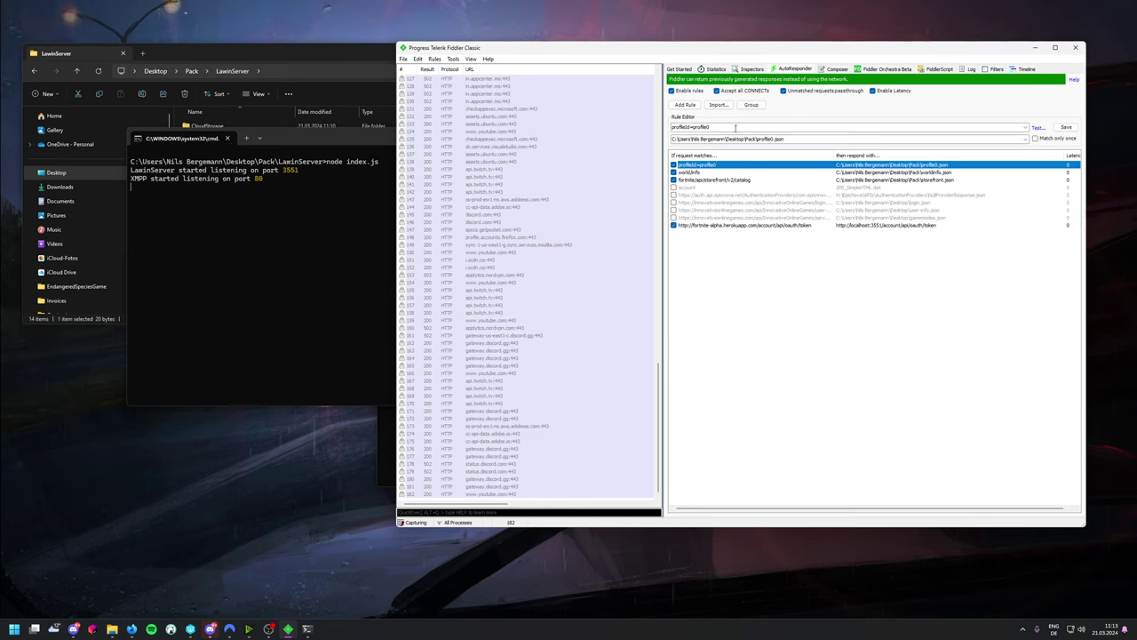
{"action": "left_click", "coordinate": [707, 127]}
{"action": "double_click", "coordinate": [720, 128]}
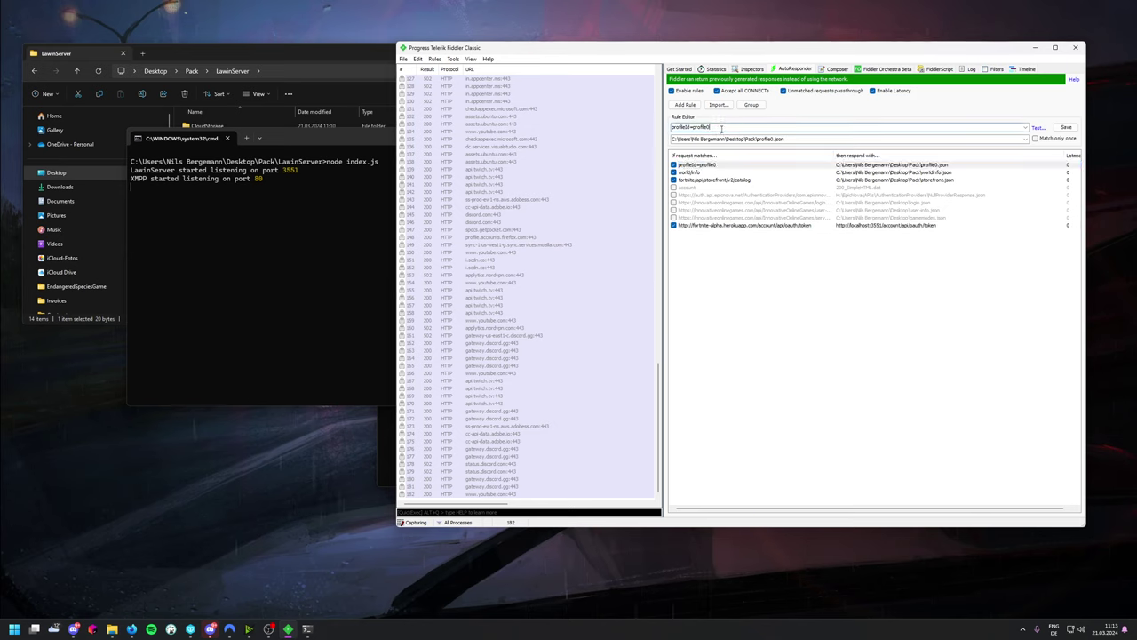
{"action": "left_click", "coordinate": [724, 138]}
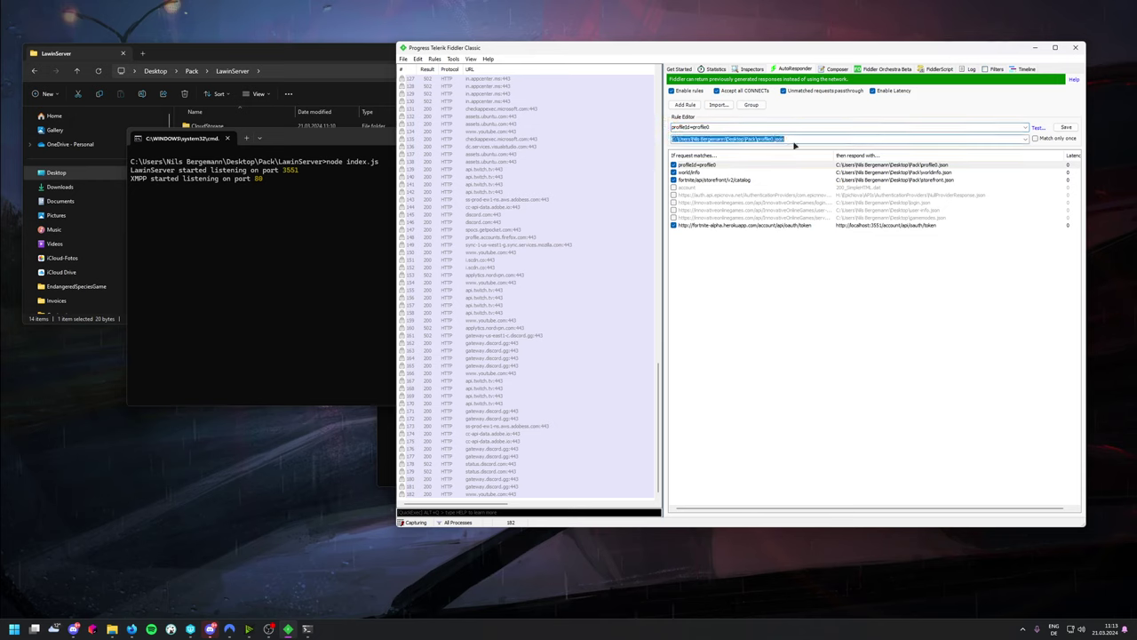
{"action": "left_click_drag", "start_coordinate": [791, 140], "coordinate": [664, 139]}
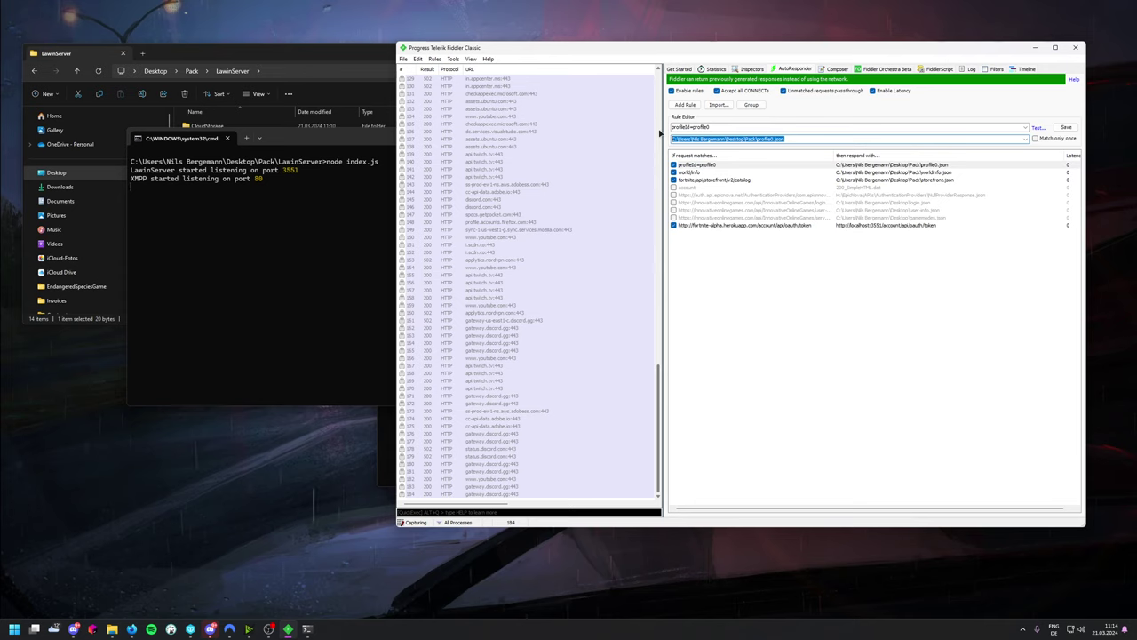
{"action": "left_click", "coordinate": [824, 140]}
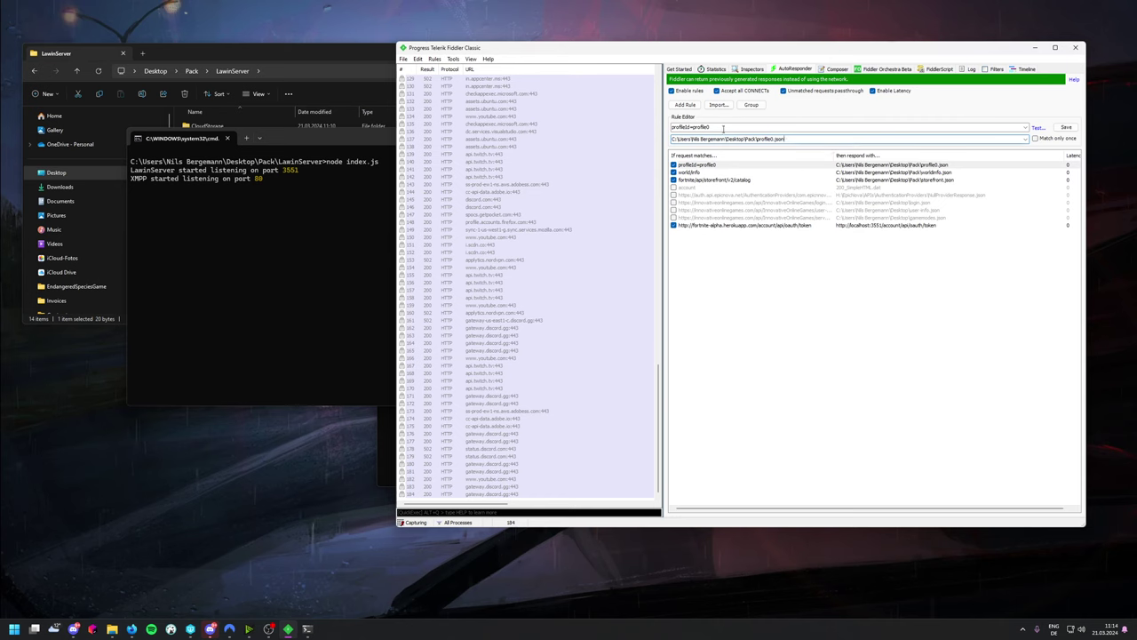
{"action": "left_click_drag", "start_coordinate": [717, 127], "coordinate": [616, 143]}
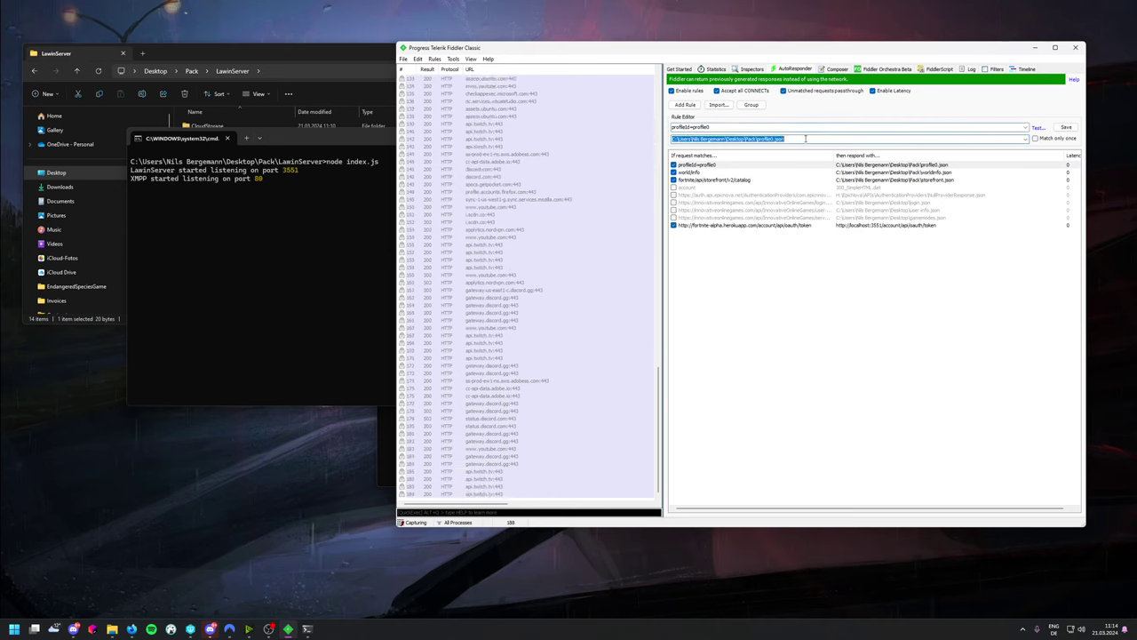
- Go up to the Pack folder in File Explorer and show the available file actions for profile0.json
{"action": "left_click", "coordinate": [257, 56]}
{"action": "left_click_drag", "start_coordinate": [257, 57], "coordinate": [325, 51]}
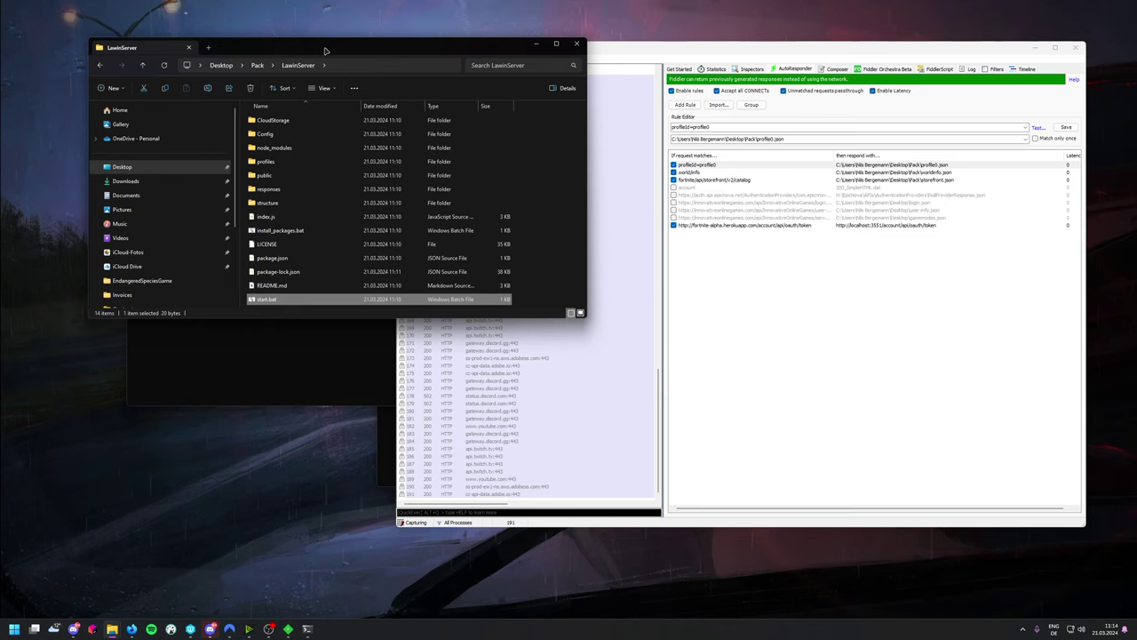
{"action": "left_click", "coordinate": [261, 68]}
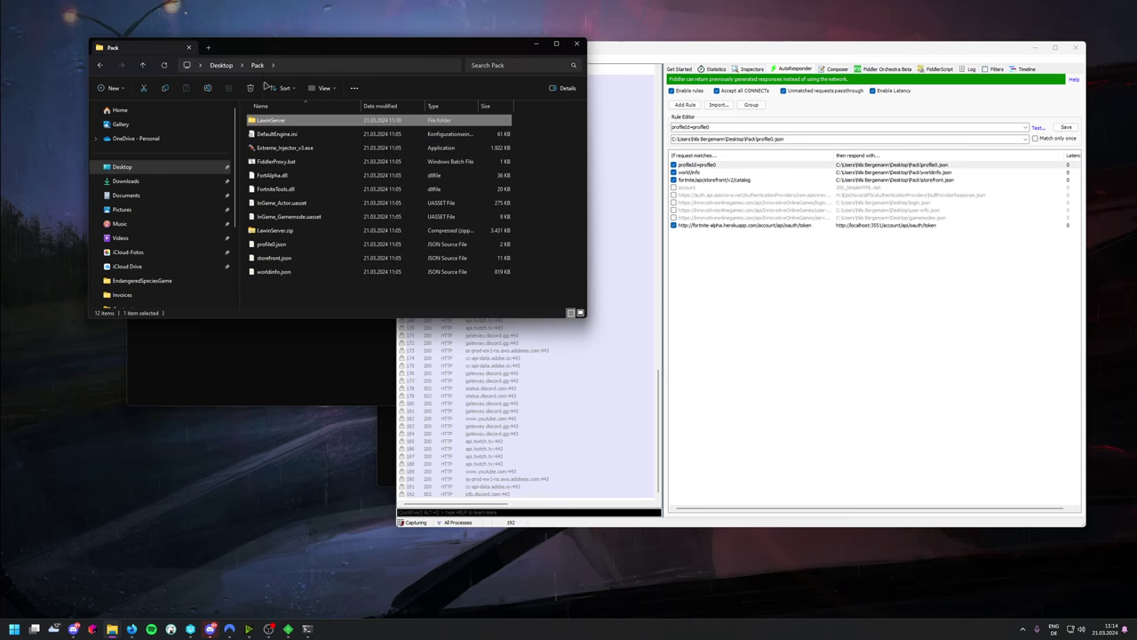
{"action": "right_click", "coordinate": [295, 250]}
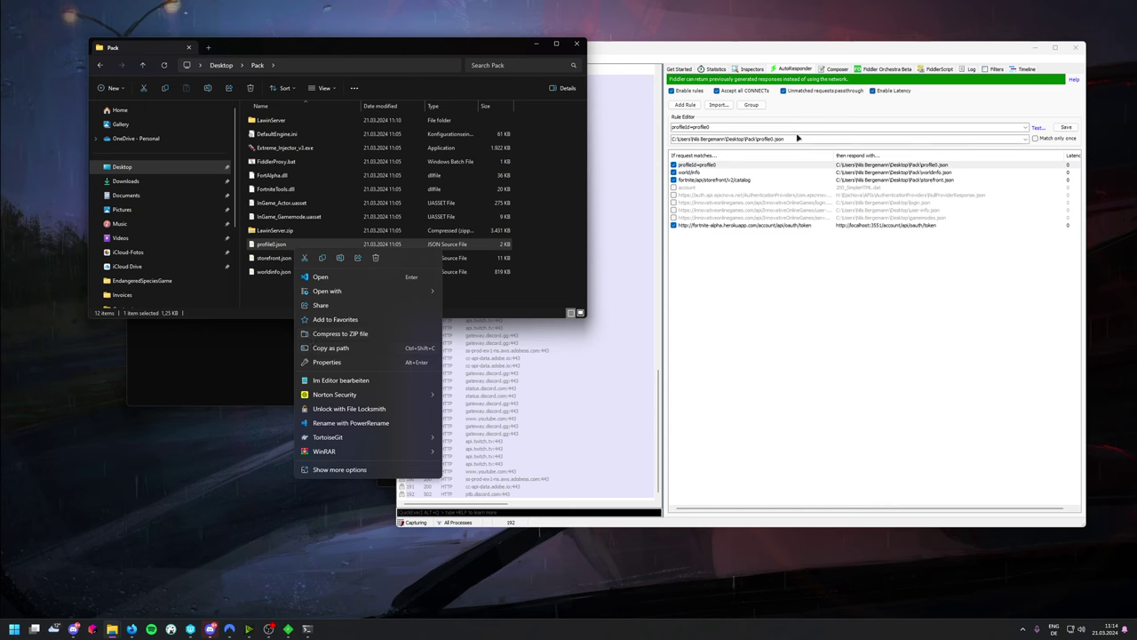
- Review the worldinfo rule's response path and the rule redirecting the herokuapp account/api/oauth/token URL to localhost:3551 in Fiddler
{"action": "left_click", "coordinate": [690, 173]}
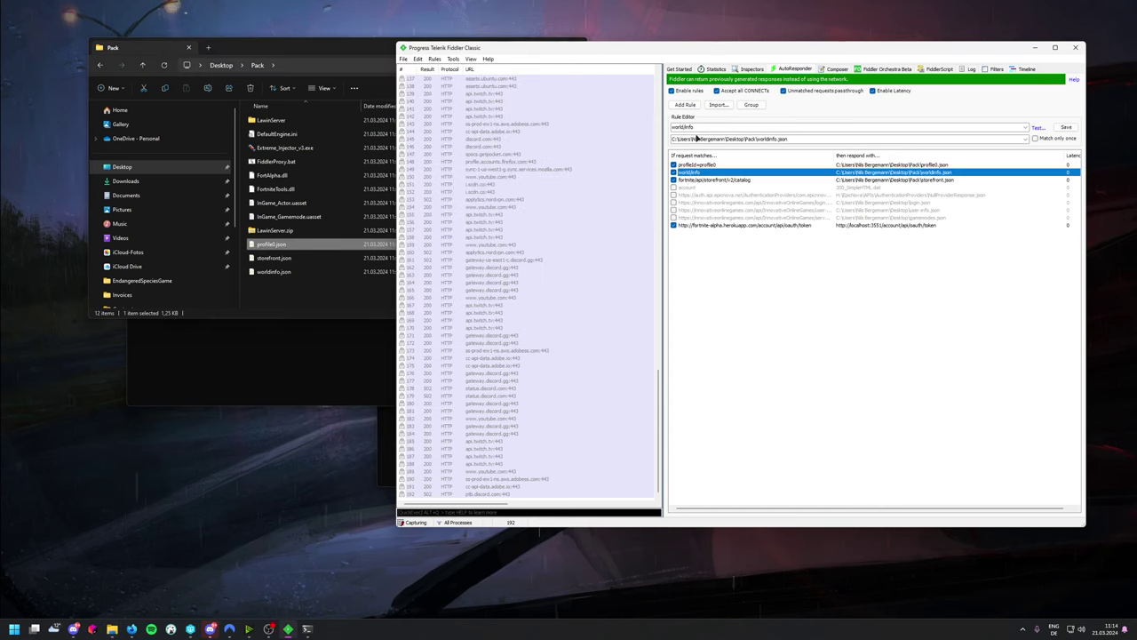
{"action": "left_click_drag", "start_coordinate": [835, 139], "coordinate": [673, 140]}
{"action": "left_click", "coordinate": [698, 225]}
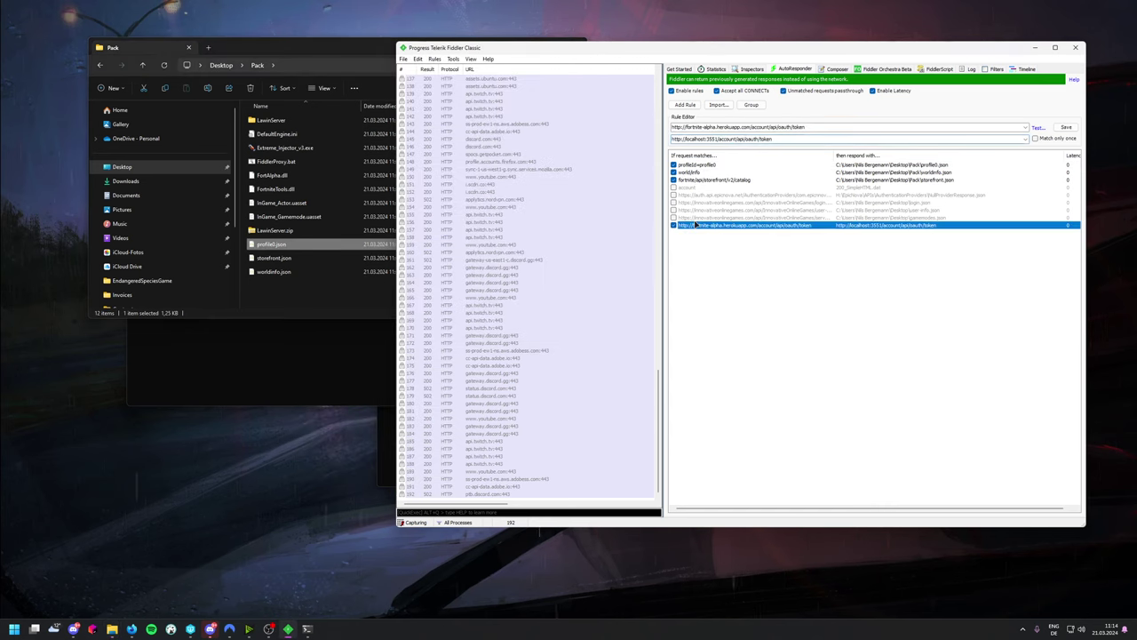
{"action": "left_click", "coordinate": [797, 127]}
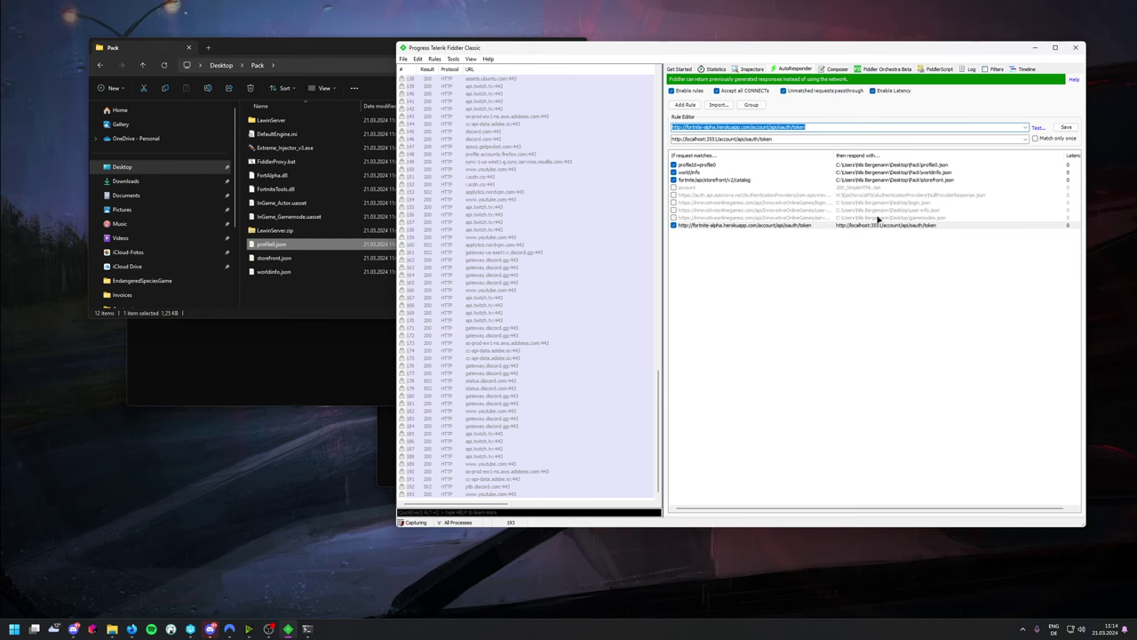
{"action": "left_click", "coordinate": [814, 234]}
- Move the Fiddler window aside, open the LawinServer folder inside Pack, and select install_packages.bat
{"action": "left_click_drag", "start_coordinate": [816, 55], "coordinate": [845, 107]}
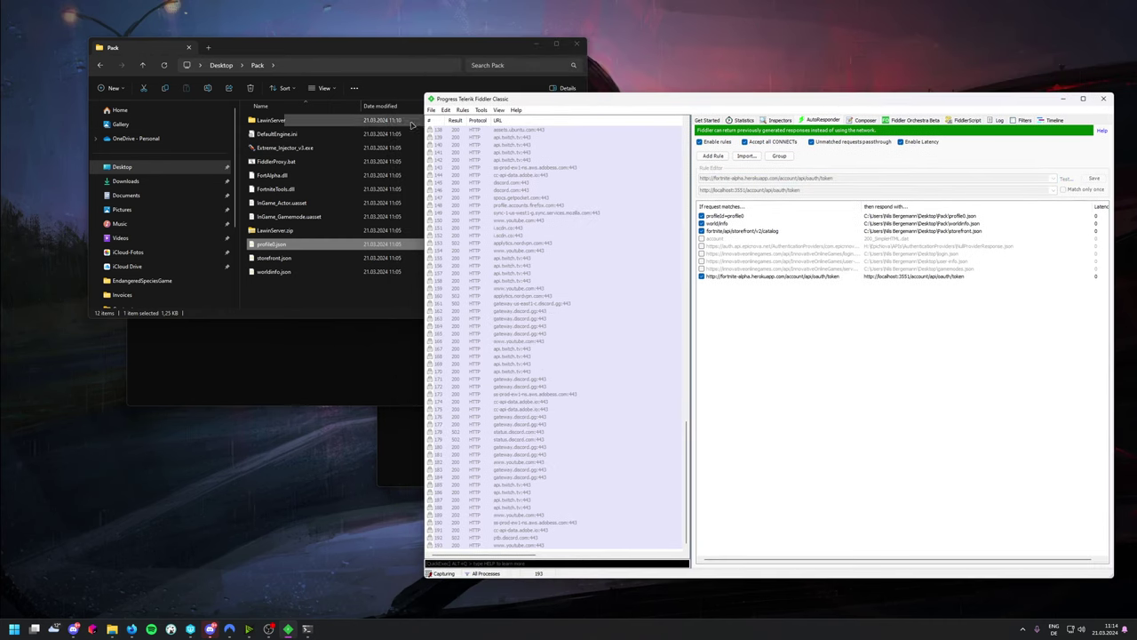
{"action": "left_click", "coordinate": [293, 120]}
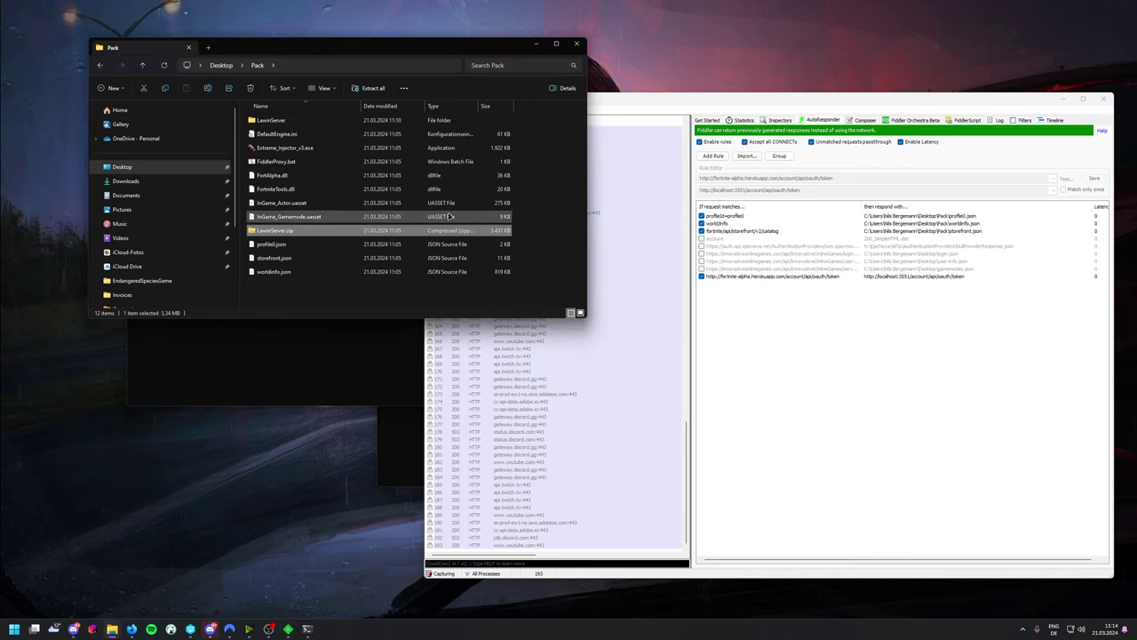
{"action": "left_click", "coordinate": [284, 230]}
{"action": "double_click", "coordinate": [275, 121]}
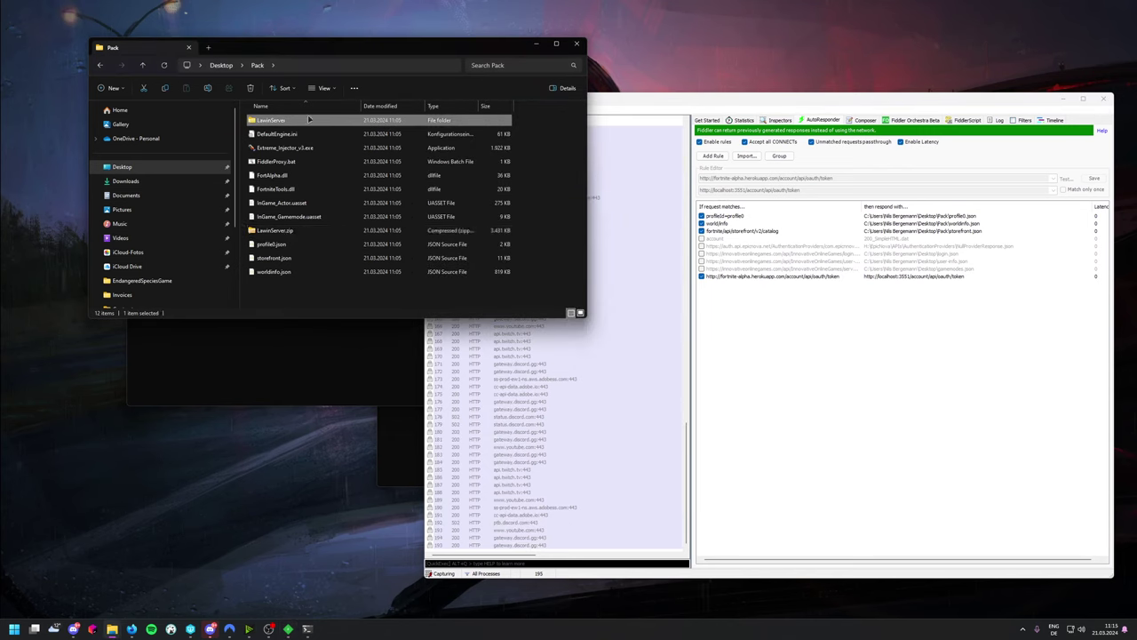
{"action": "left_click", "coordinate": [281, 231]}
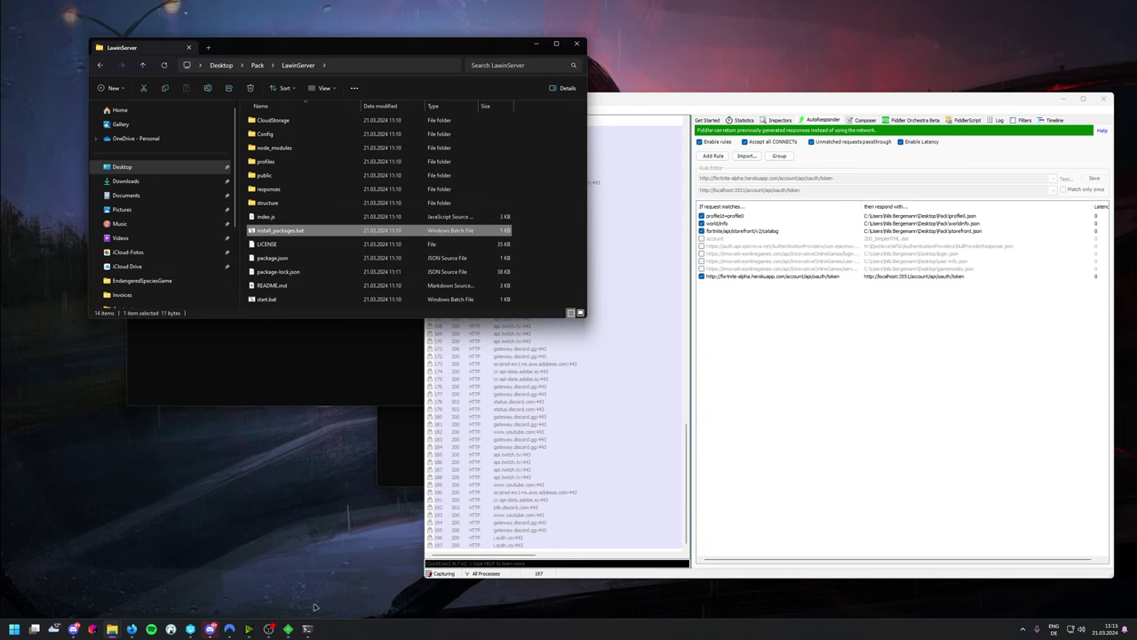
- Bring the running LawinServer console into view beside Fiddler and select the account/api/oauth/token redirect rule
{"action": "mouse_move", "coordinate": [308, 628]}
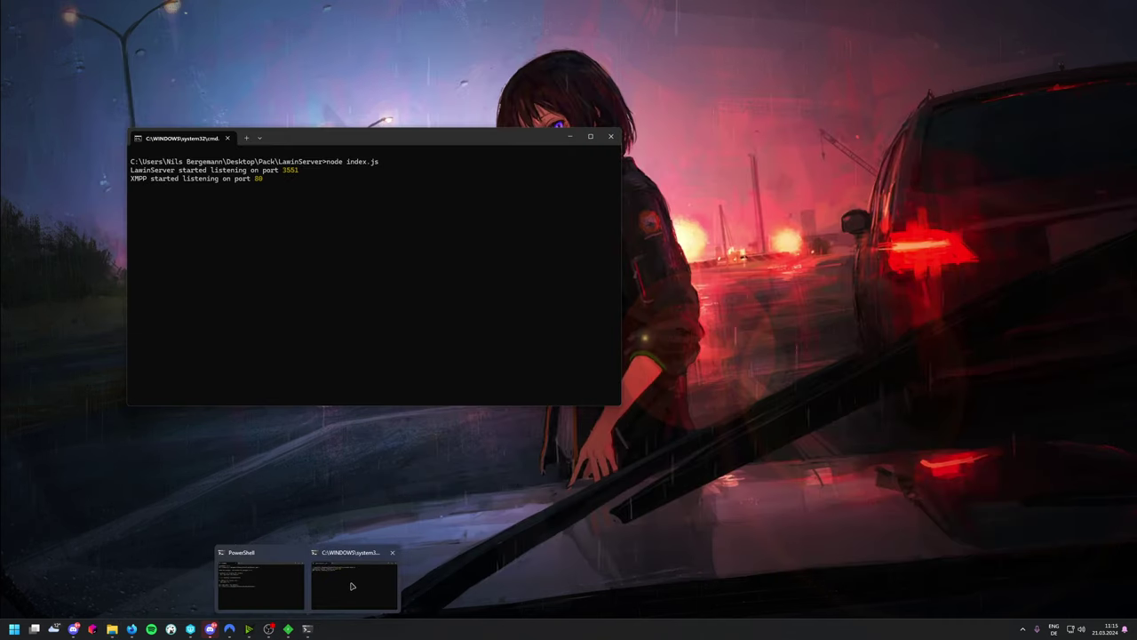
{"action": "left_click", "coordinate": [352, 586]}
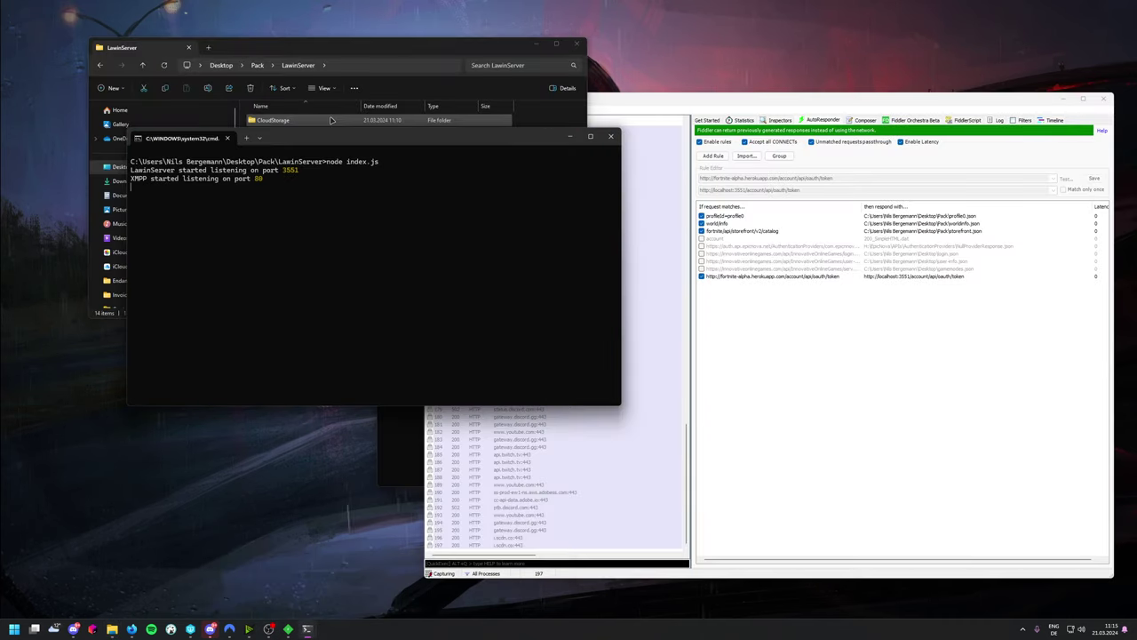
{"action": "left_click_drag", "start_coordinate": [328, 142], "coordinate": [252, 303]}
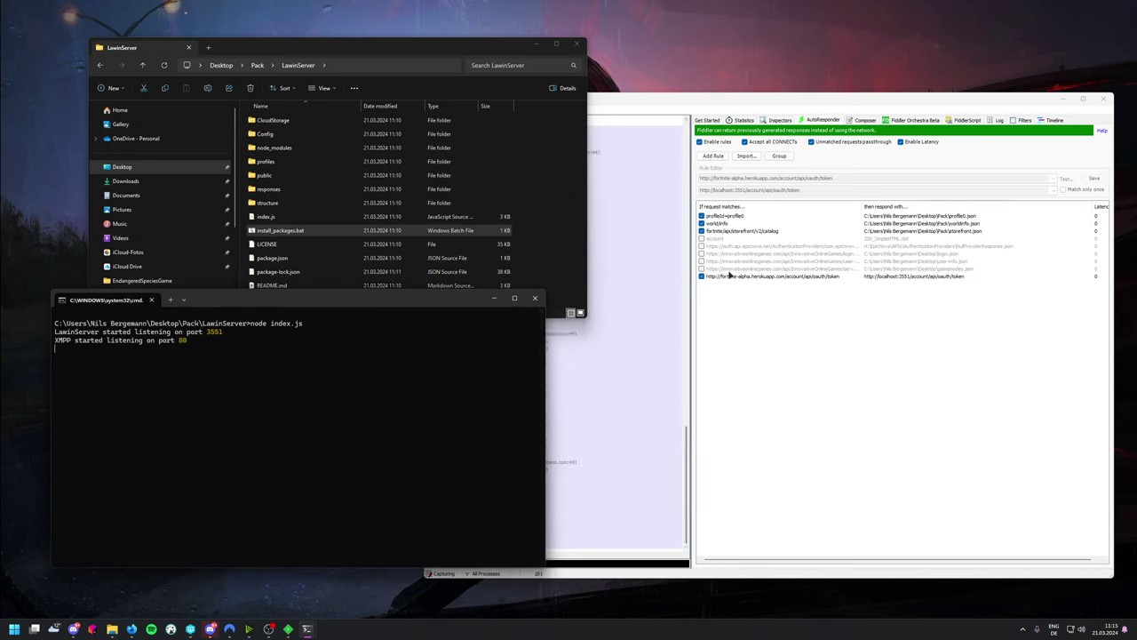
{"action": "left_click", "coordinate": [725, 282]}
{"action": "left_click", "coordinate": [737, 276]}
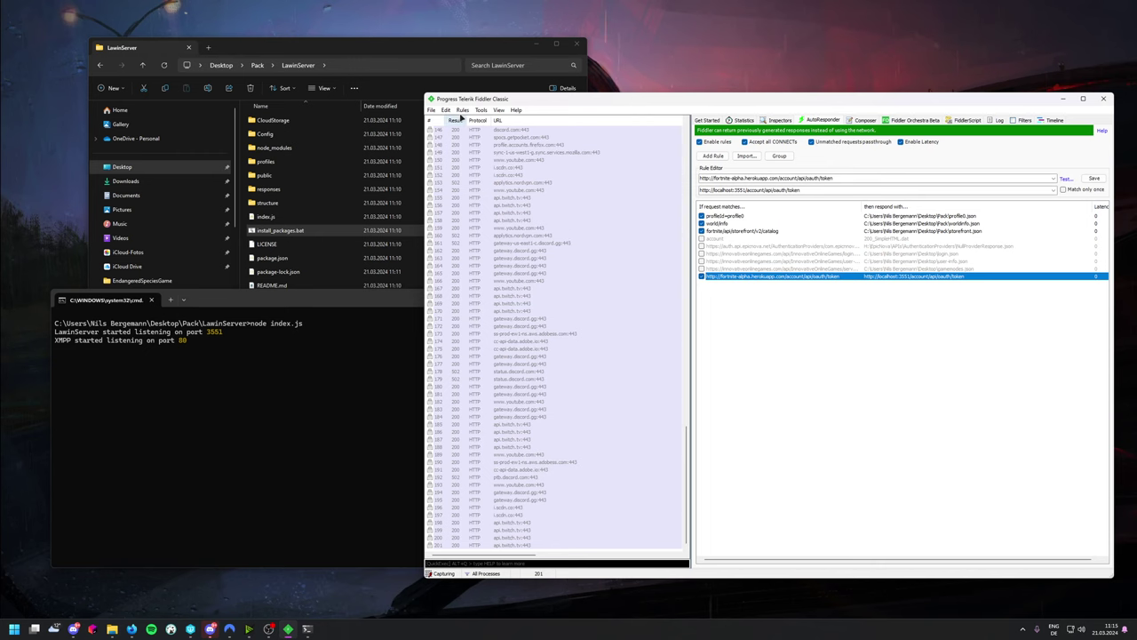
- Move the Fiddler and LawinServer console windows off this screen and close the PowerShell window used for npm i
{"action": "left_click_drag", "start_coordinate": [479, 103], "coordinate": [167, 112]}
{"action": "left_click_drag", "start_coordinate": [304, 113], "coordinate": [1136, 151]}
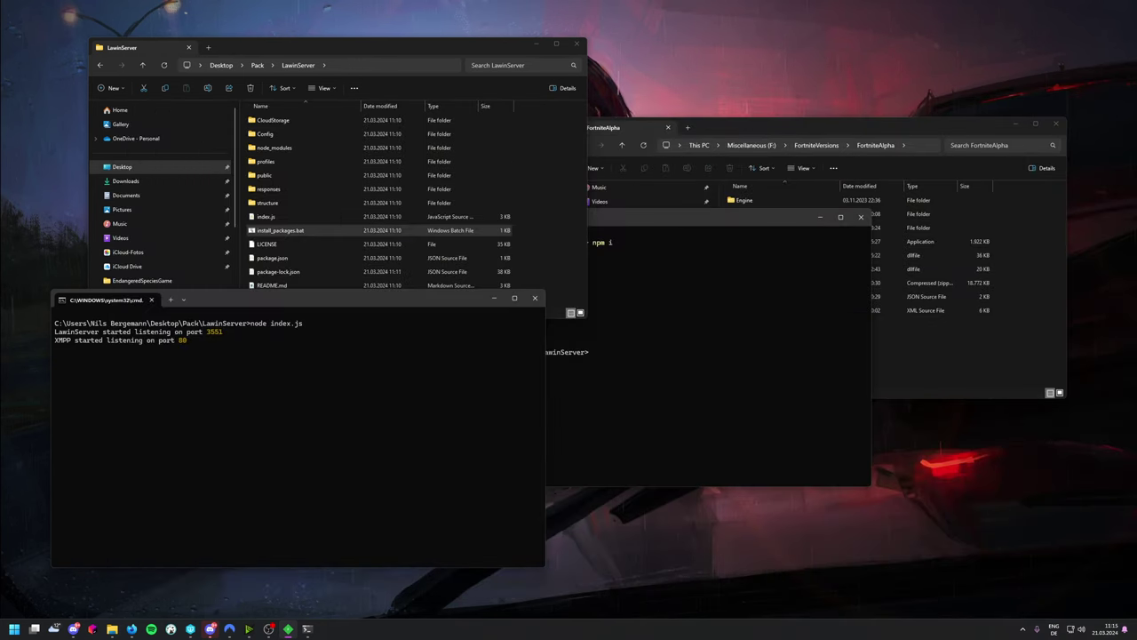
{"action": "left_click_drag", "start_coordinate": [371, 302], "coordinate": [1136, 355]}
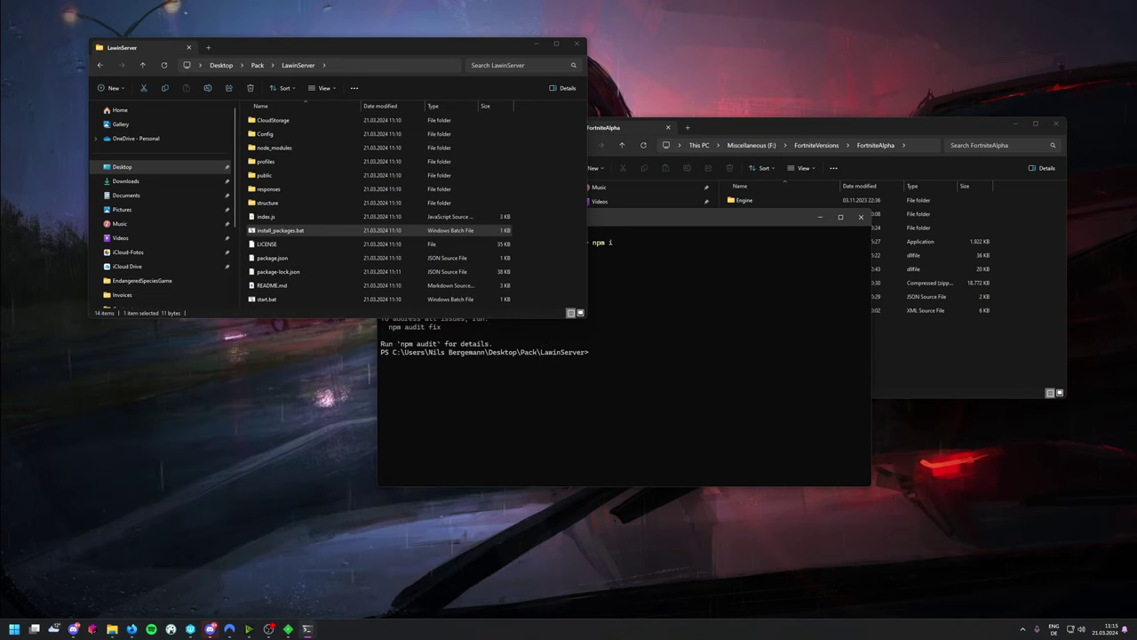
{"action": "left_click", "coordinate": [861, 217]}
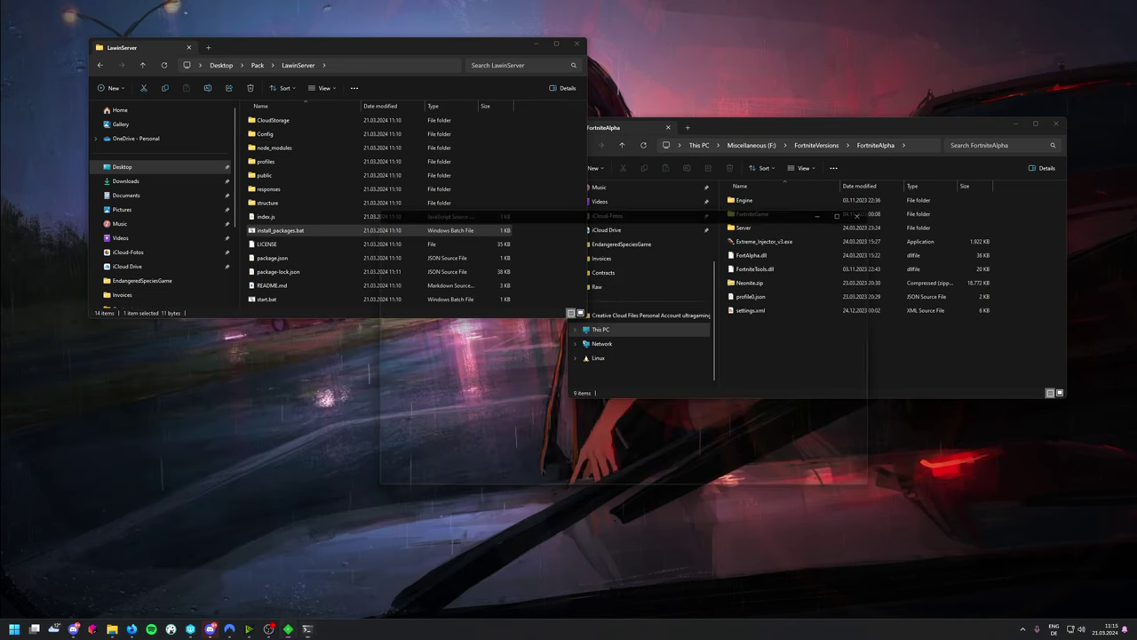
{"action": "key", "text": "alt+Tab"}
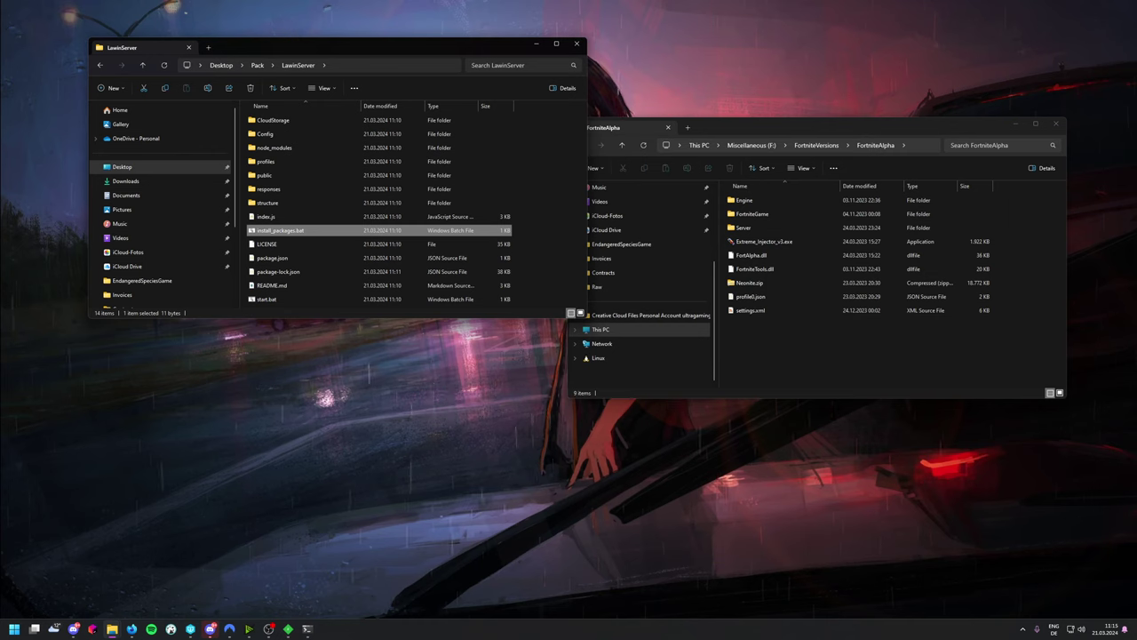
{"action": "key", "text": "alt+Tab"}
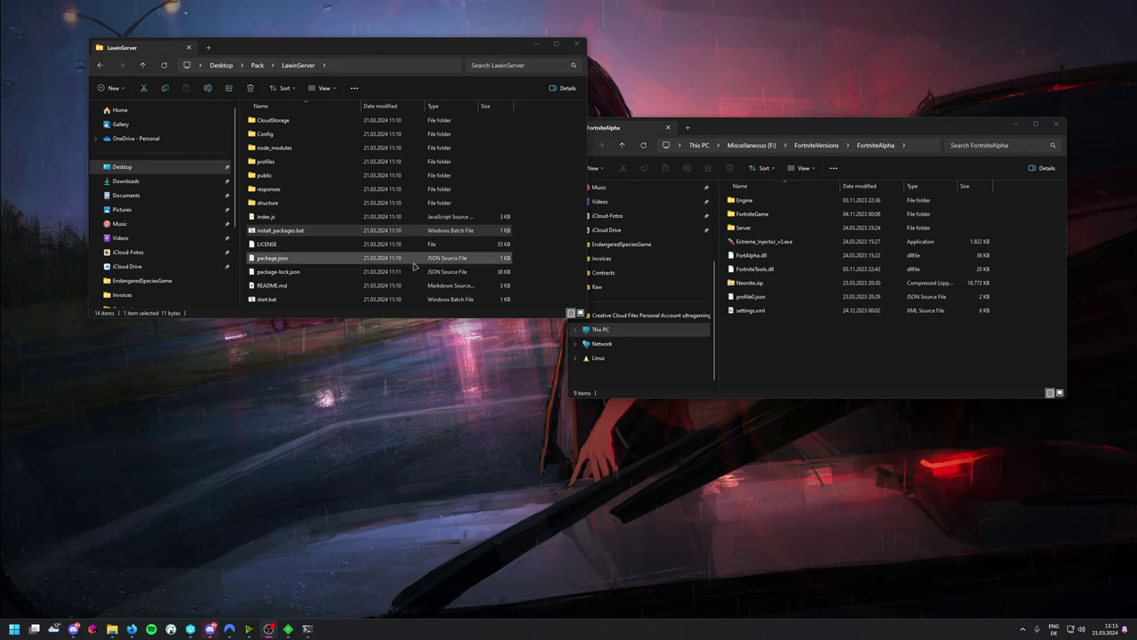
- Return to the Pack folder and select Extreme_Injector_v3.exe, FortniteTools.dll and FortAlpha.dll together
{"action": "left_click", "coordinate": [255, 59]}
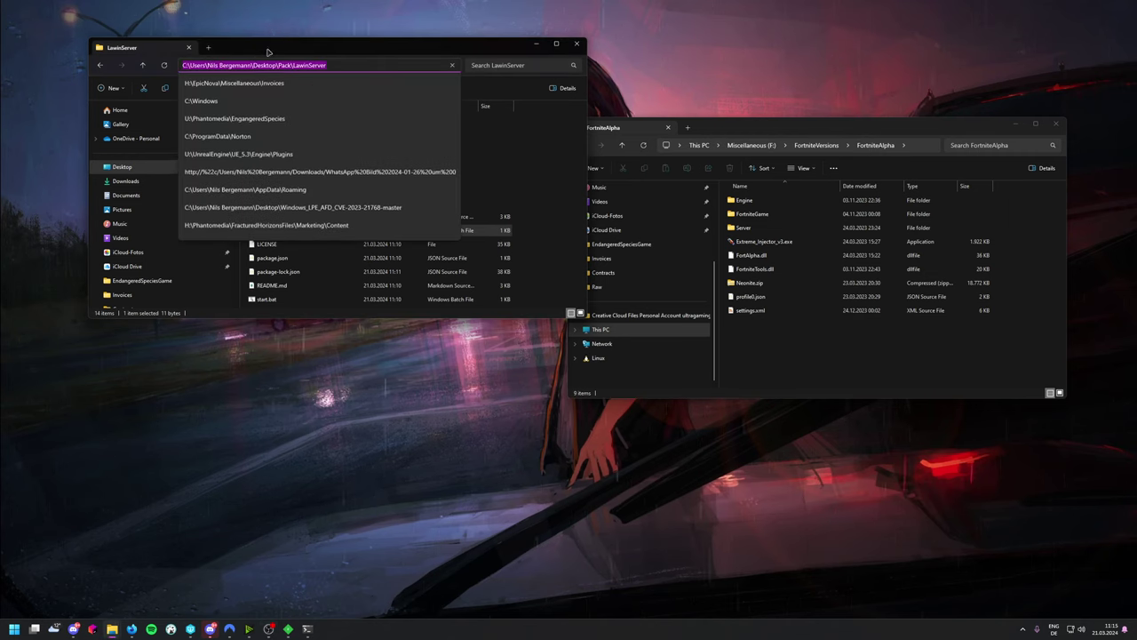
{"action": "left_click", "coordinate": [268, 50]}
{"action": "left_click", "coordinate": [258, 64]}
{"action": "left_click", "coordinate": [284, 147]}
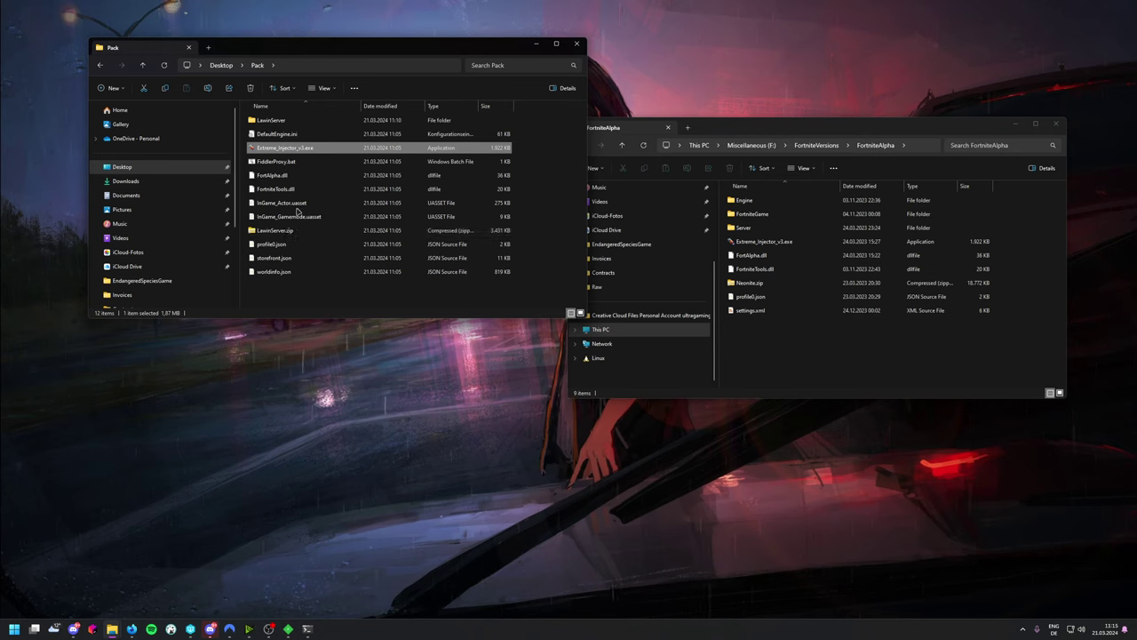
{"action": "left_click", "coordinate": [298, 189], "text": "ctrl"}
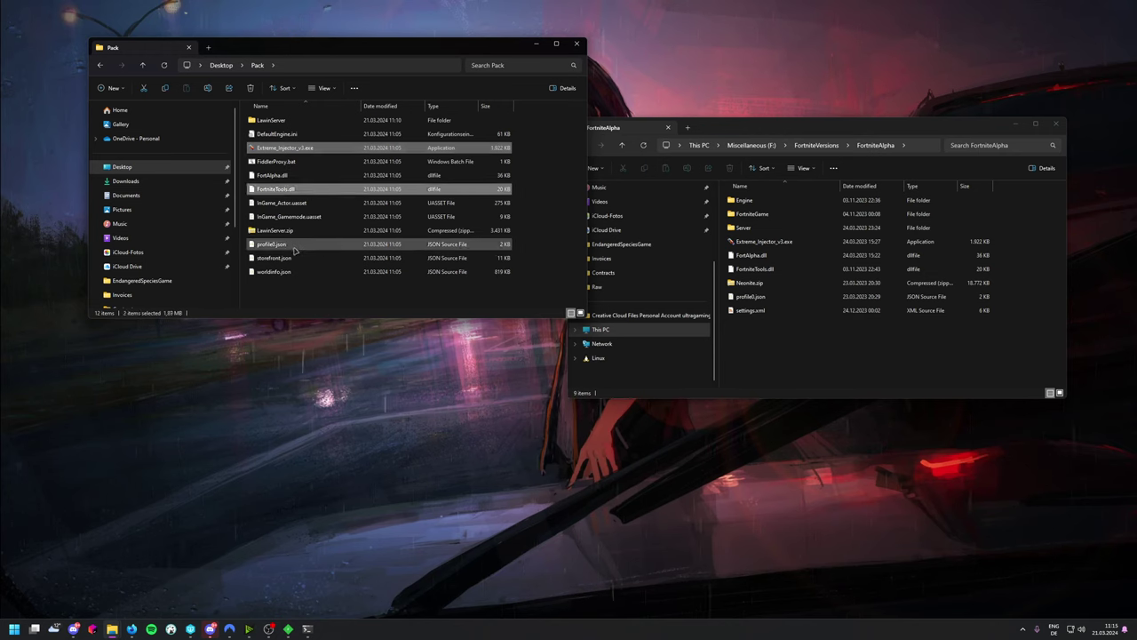
{"action": "left_click", "coordinate": [289, 176], "text": "ctrl"}
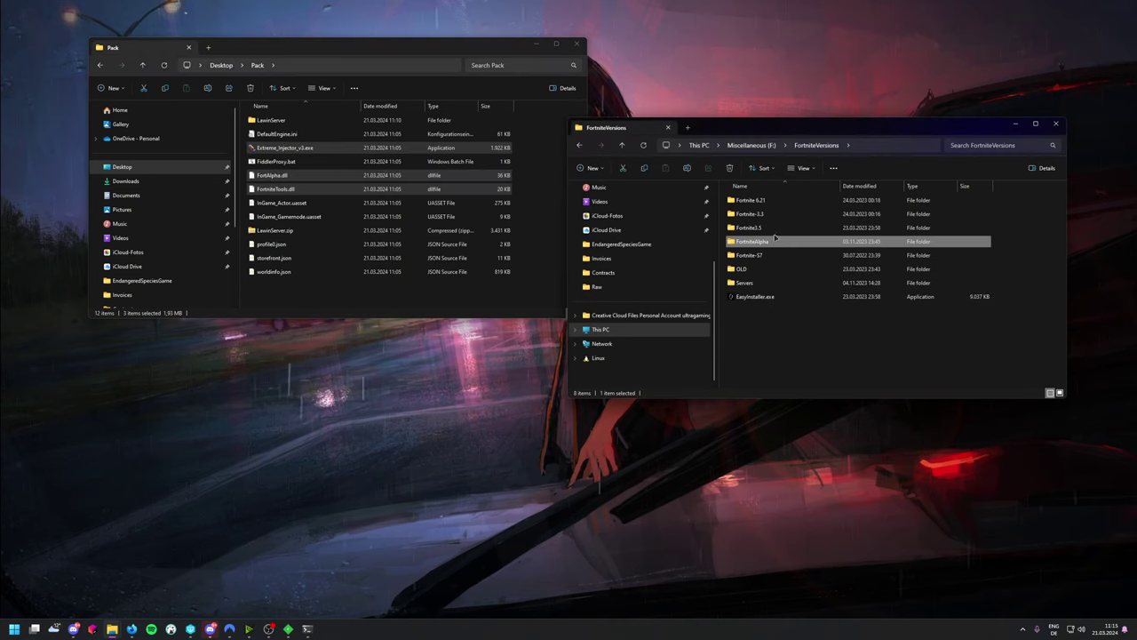
- Open the FortAlpha.sln solution from the FortniteAlpha\Server\FortAlpha-DLL folder
{"action": "left_click", "coordinate": [744, 229]}
{"action": "double_click", "coordinate": [744, 228]}
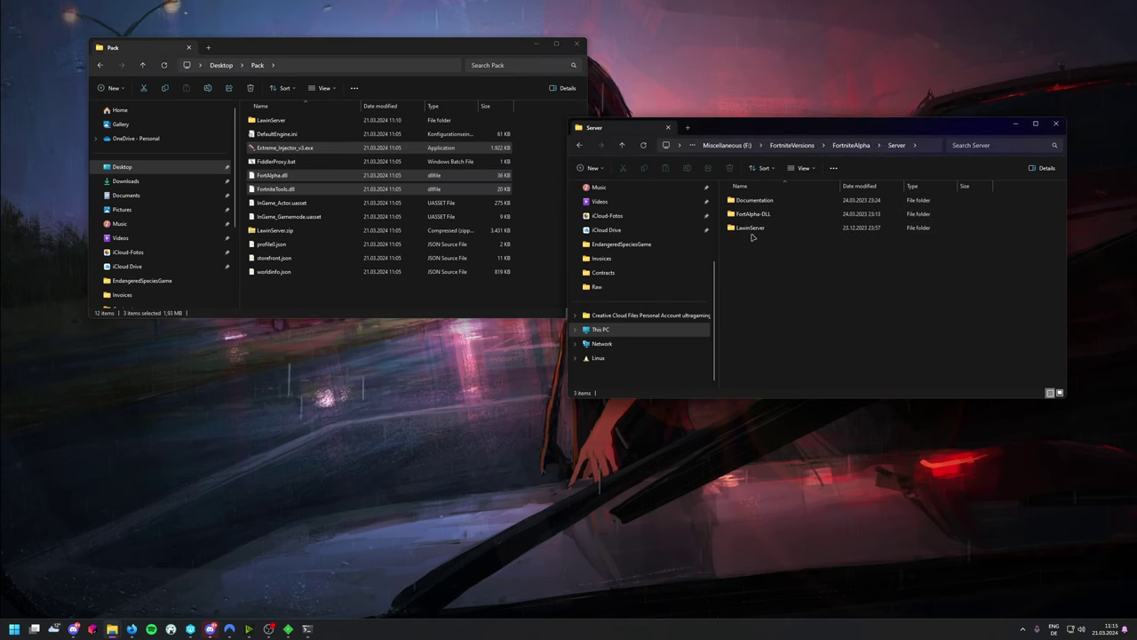
{"action": "double_click", "coordinate": [752, 215]}
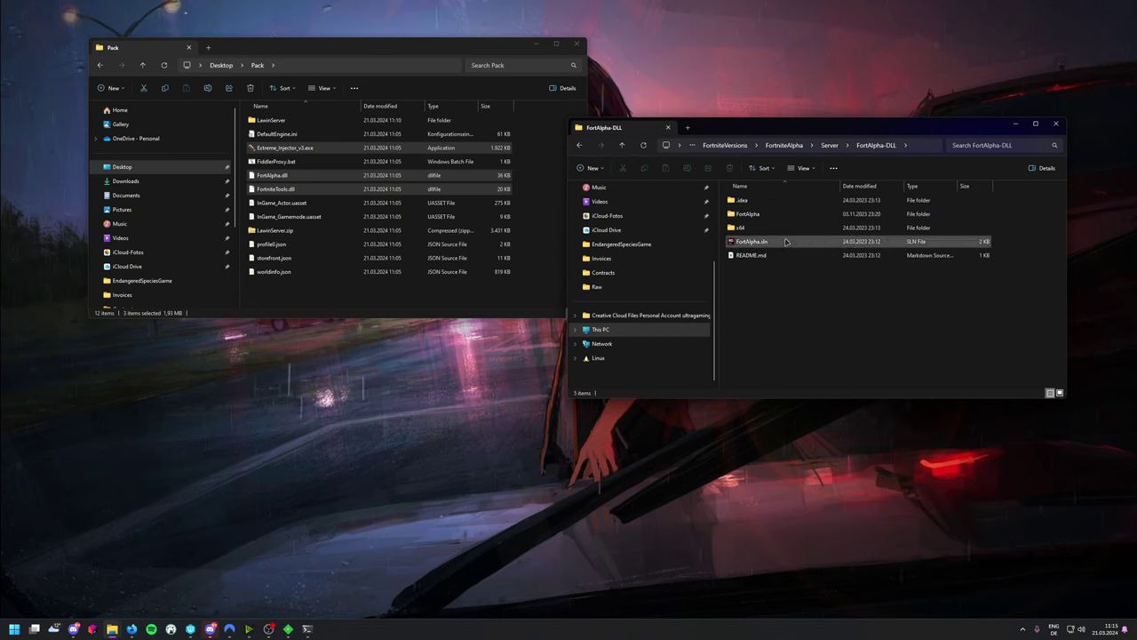
{"action": "left_click", "coordinate": [785, 241]}
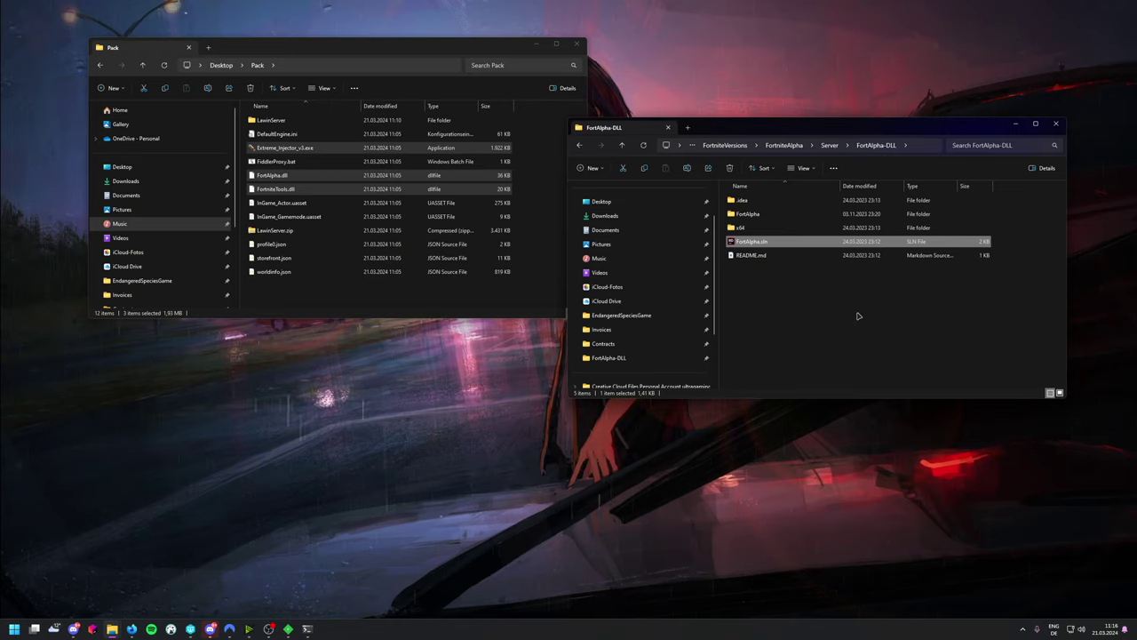
{"action": "key", "text": "Return"}
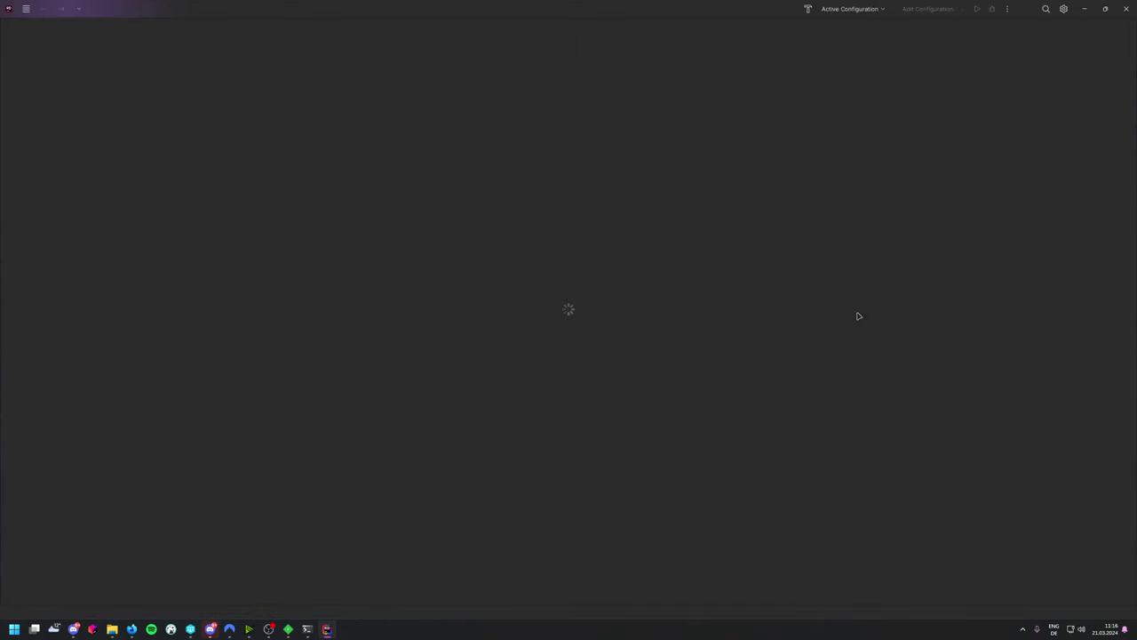
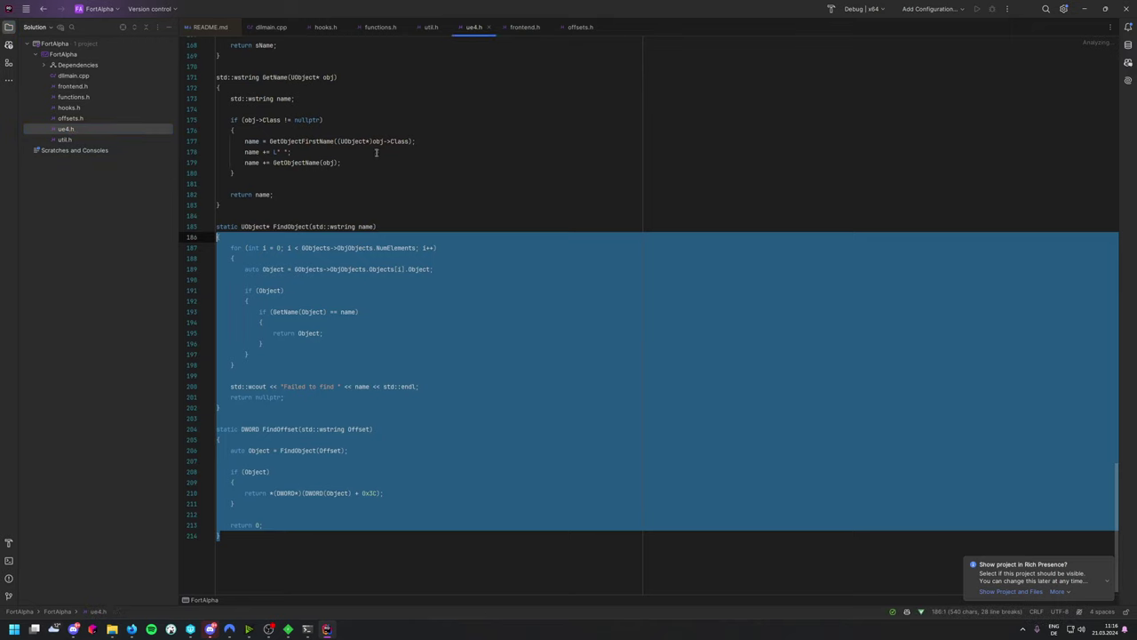
- Highlight the FindObject and FindOffset functions in ue4.h, and select the name parameter of FindObject
{"action": "left_click", "coordinate": [432, 169]}
{"action": "left_click_drag", "start_coordinate": [222, 536], "coordinate": [216, 228]}
{"action": "left_click", "coordinate": [285, 194]}
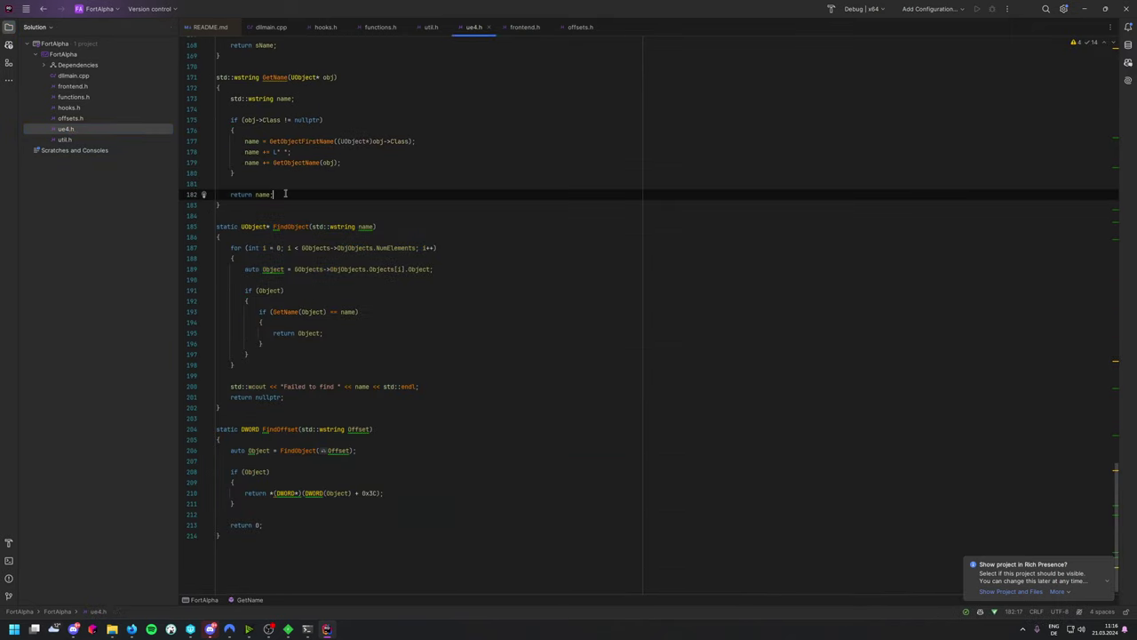
{"action": "left_click_drag", "start_coordinate": [233, 530], "coordinate": [222, 230]}
{"action": "mouse_move", "coordinate": [358, 227]}
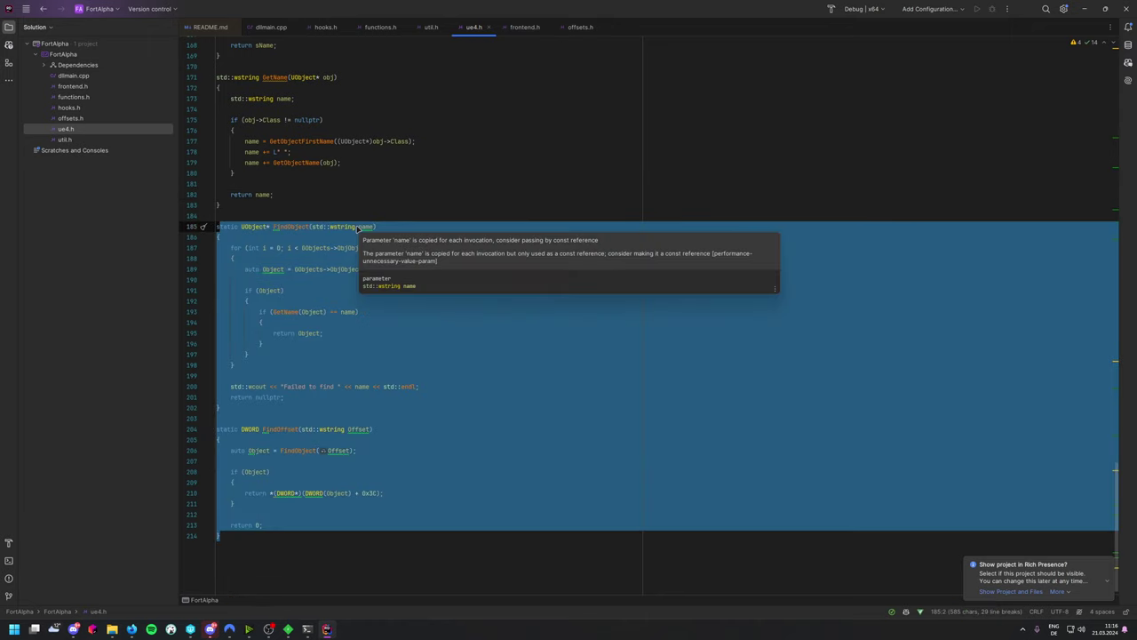
{"action": "double_click", "coordinate": [364, 227]}
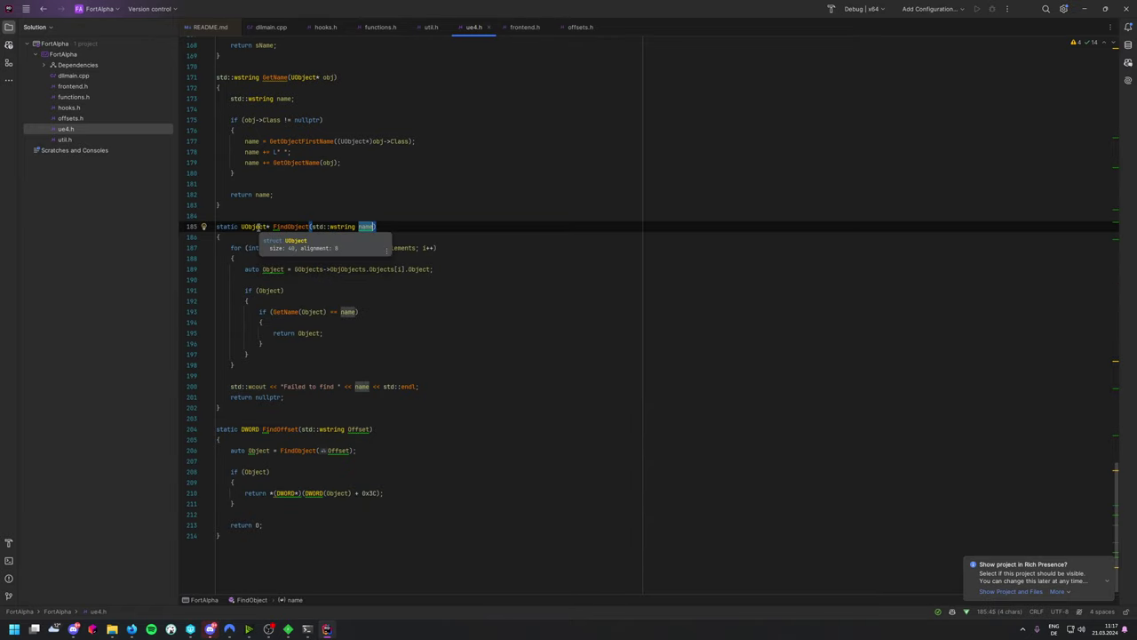
- Go to the UObject struct definition from FindObject's return type and highlight the whole struct
{"action": "left_click", "coordinate": [257, 227], "text": "ctrl"}
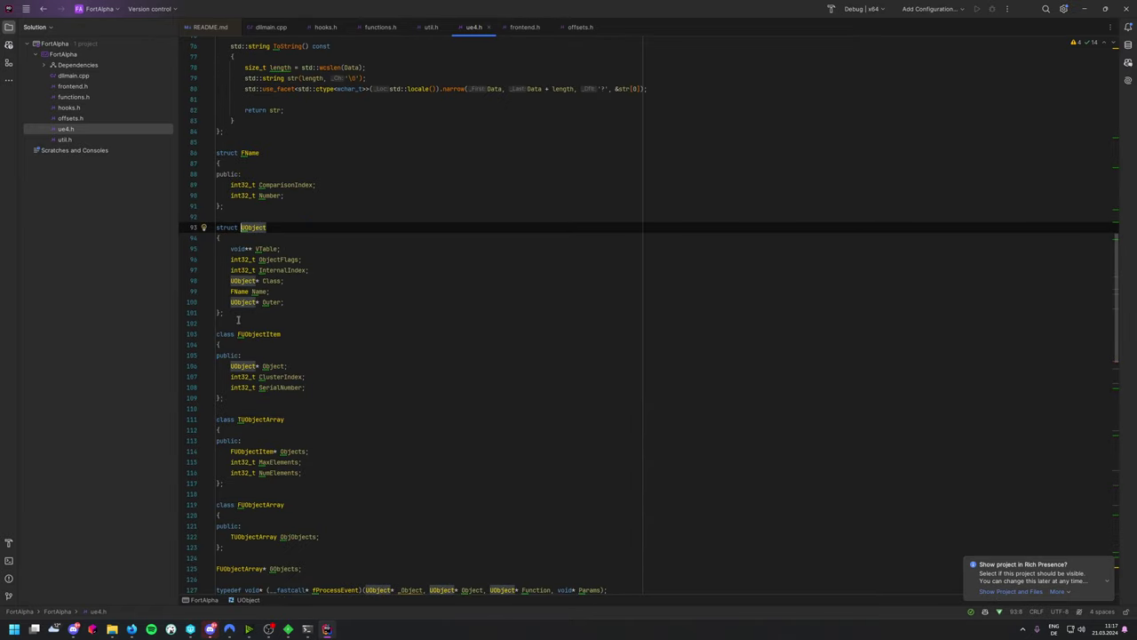
{"action": "left_click_drag", "start_coordinate": [239, 319], "coordinate": [196, 228]}
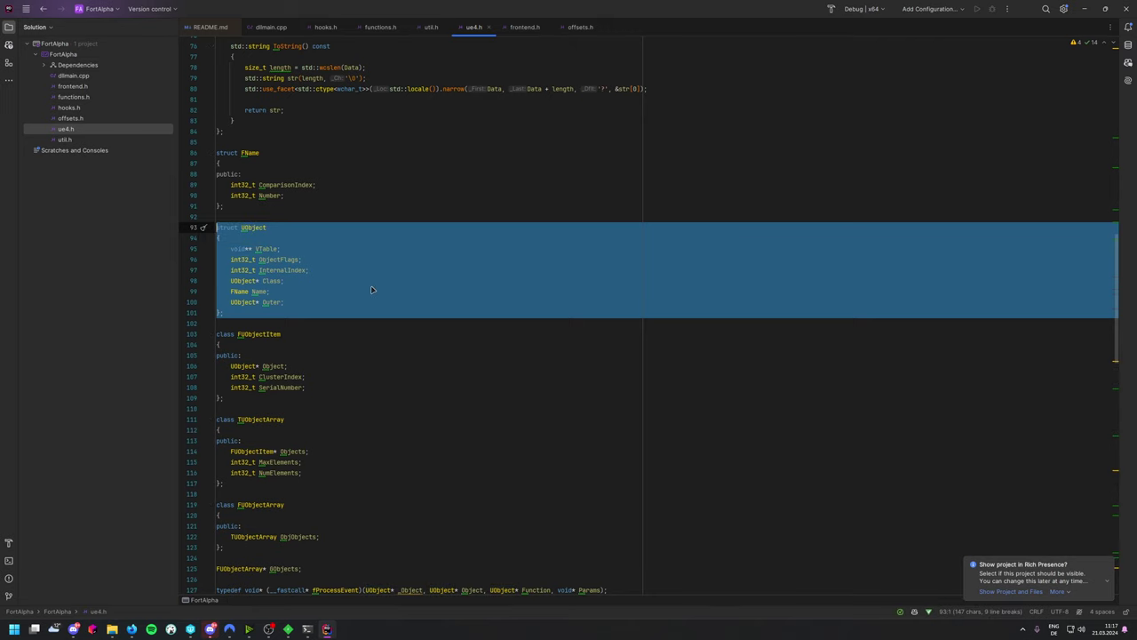
{"action": "scroll", "coordinate": [435, 301], "scroll_direction": "down", "scroll_amount": 2}
{"action": "left_click", "coordinate": [276, 280]}
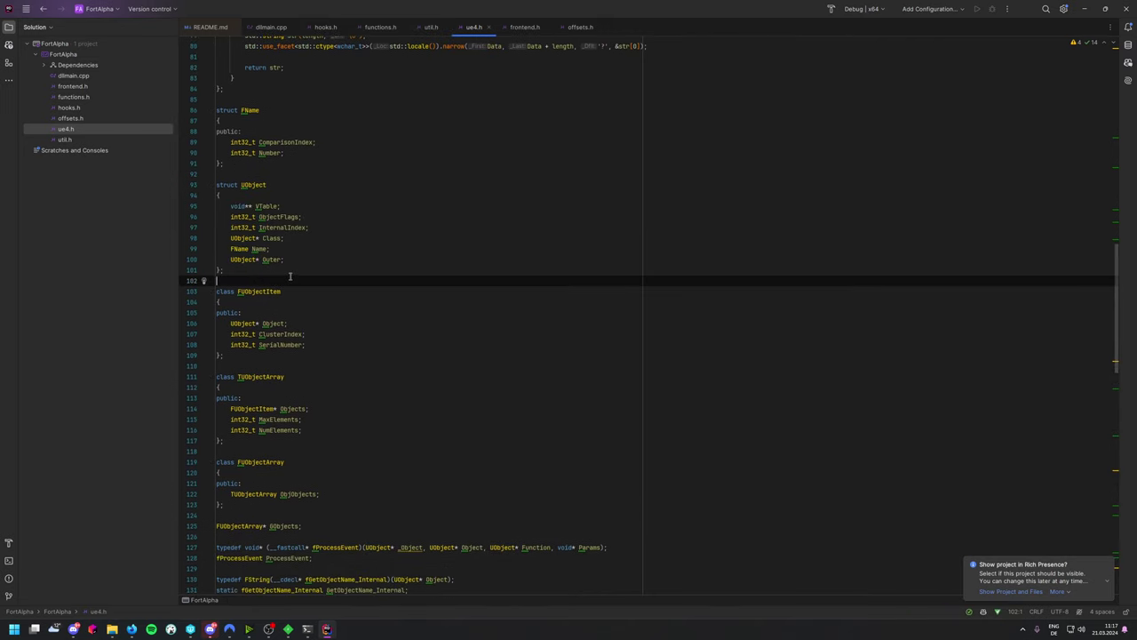
{"action": "left_click_drag", "start_coordinate": [290, 276], "coordinate": [210, 188]}
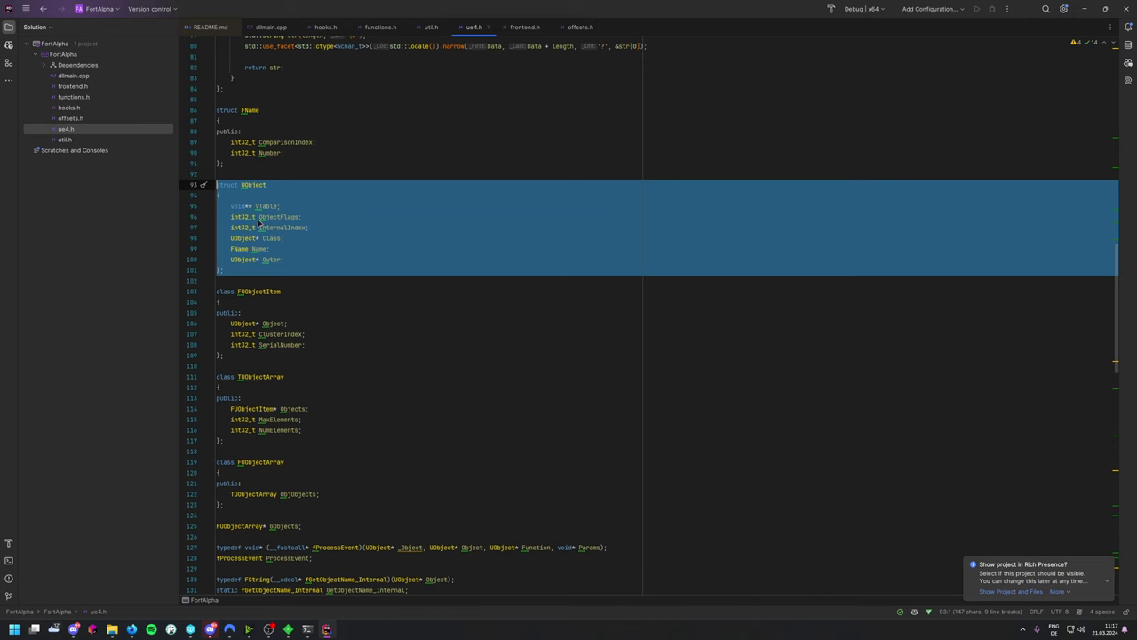
{"action": "scroll", "coordinate": [321, 191], "scroll_direction": "down", "scroll_amount": 15}
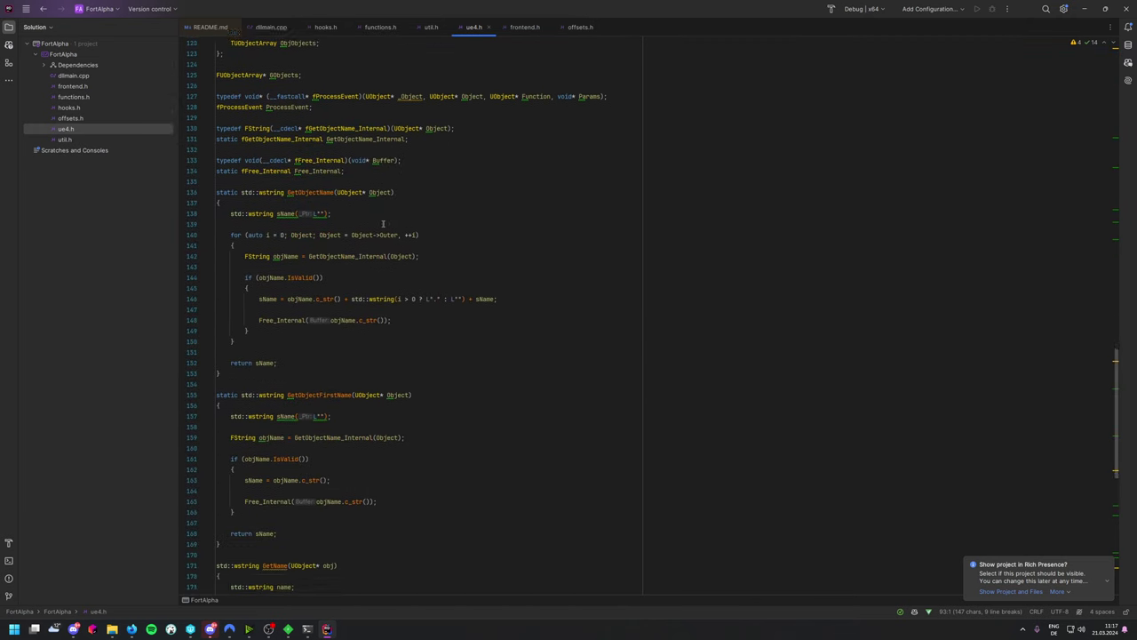
- Examine the UpdateMtxWidget function in functions.h, highlighting its MtxCurrency_Widget object path and the function body
{"action": "left_click", "coordinate": [386, 27]}
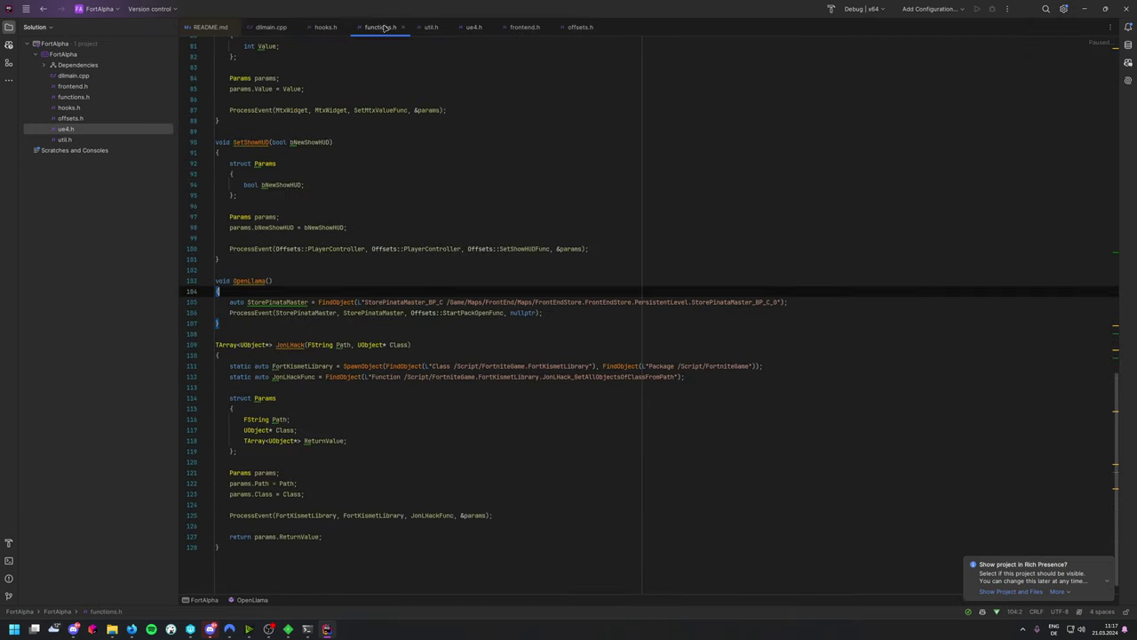
{"action": "scroll", "coordinate": [335, 256], "scroll_direction": "up", "scroll_amount": 7}
{"action": "scroll", "coordinate": [335, 256], "scroll_direction": "up", "scroll_amount": 5}
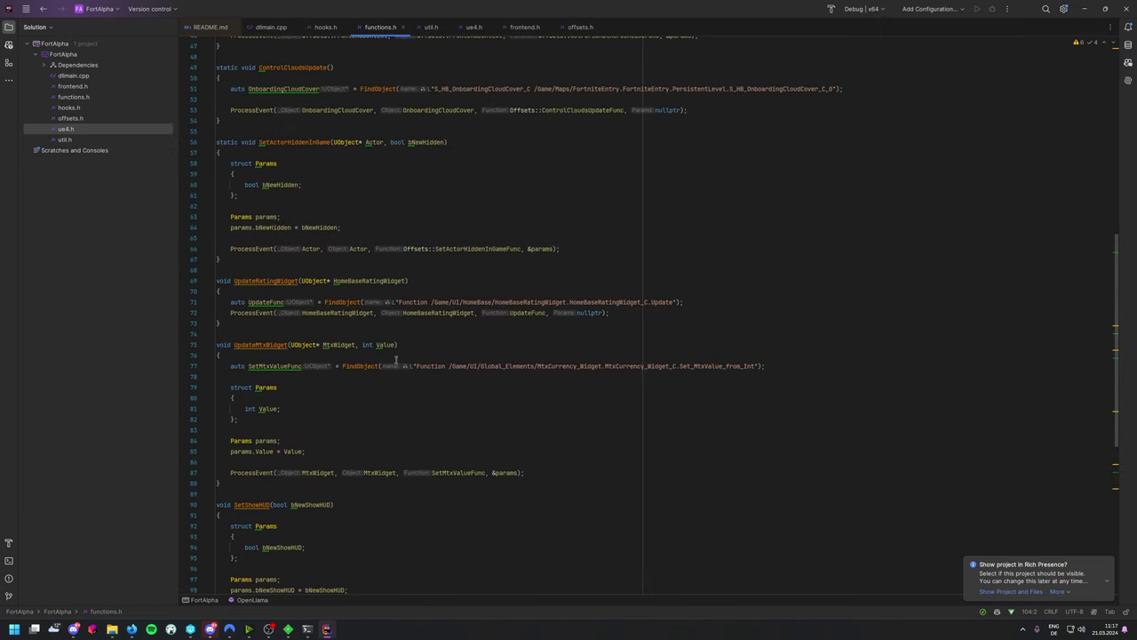
{"action": "left_click", "coordinate": [416, 366]}
{"action": "left_click_drag", "start_coordinate": [474, 366], "coordinate": [719, 366]}
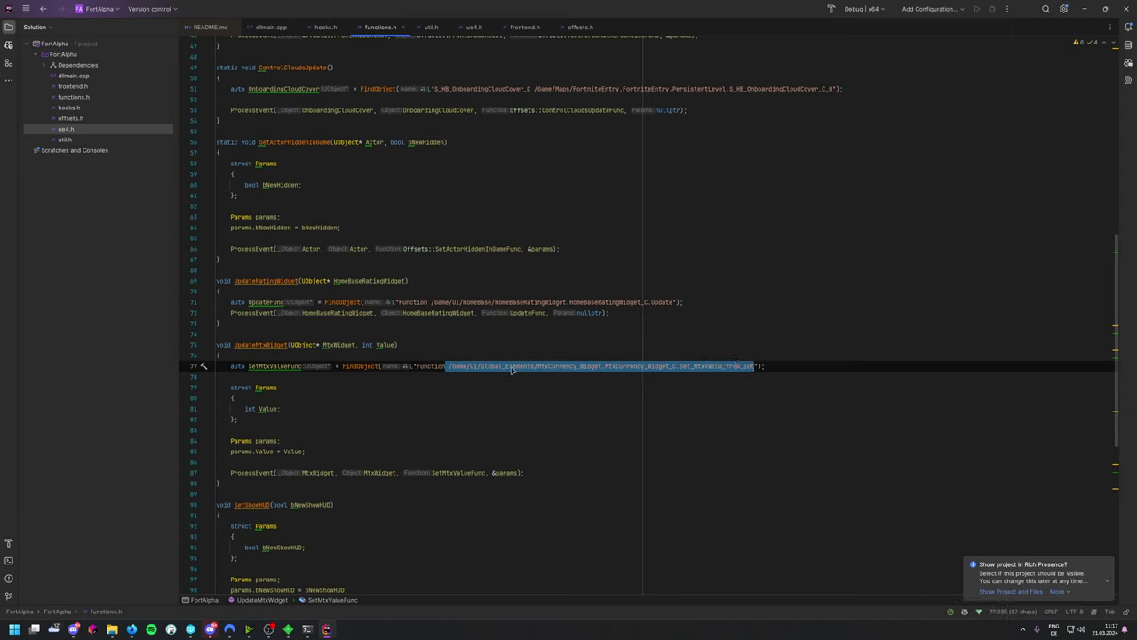
{"action": "double_click", "coordinate": [567, 366]}
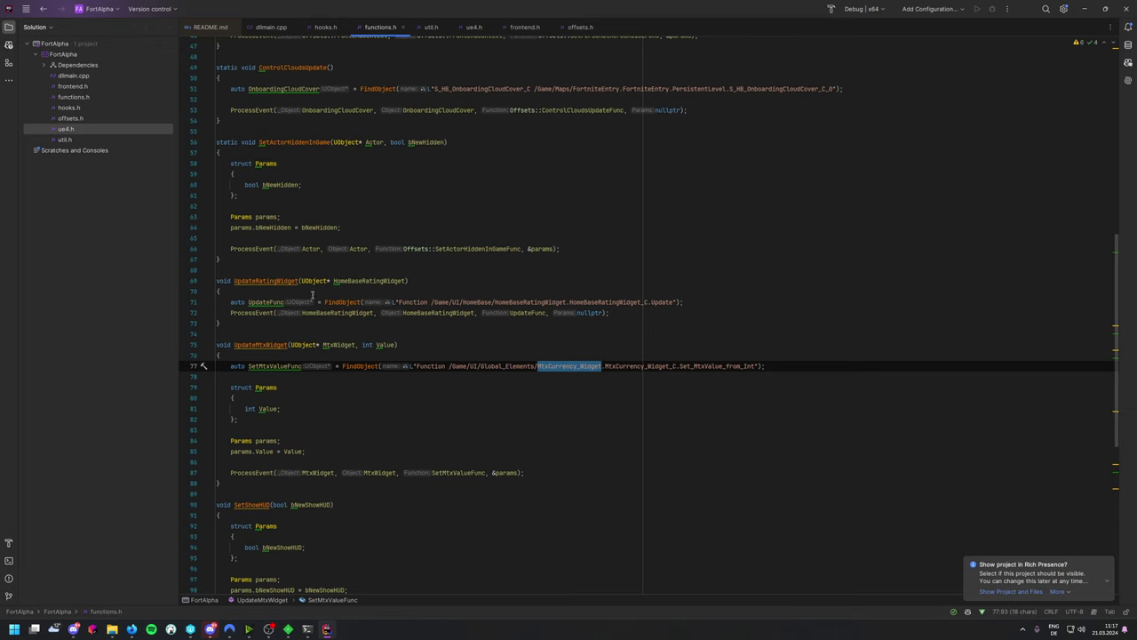
{"action": "scroll", "coordinate": [312, 294], "scroll_direction": "down", "scroll_amount": 1}
{"action": "scroll", "coordinate": [315, 294], "scroll_direction": "down", "scroll_amount": 5}
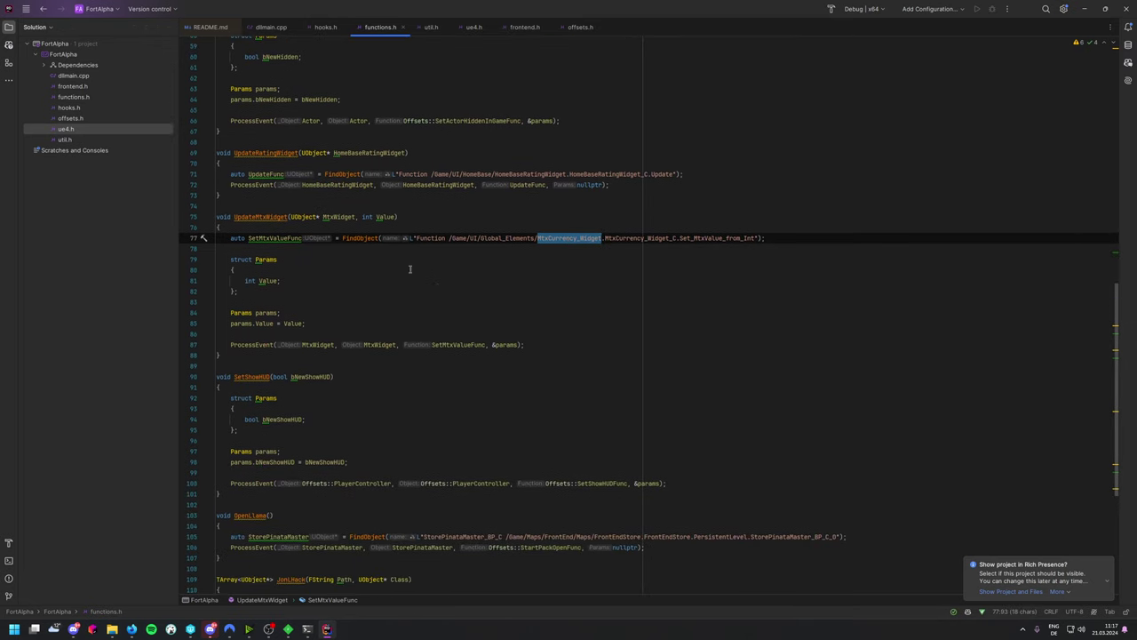
{"action": "left_click_drag", "start_coordinate": [524, 345], "coordinate": [205, 236]}
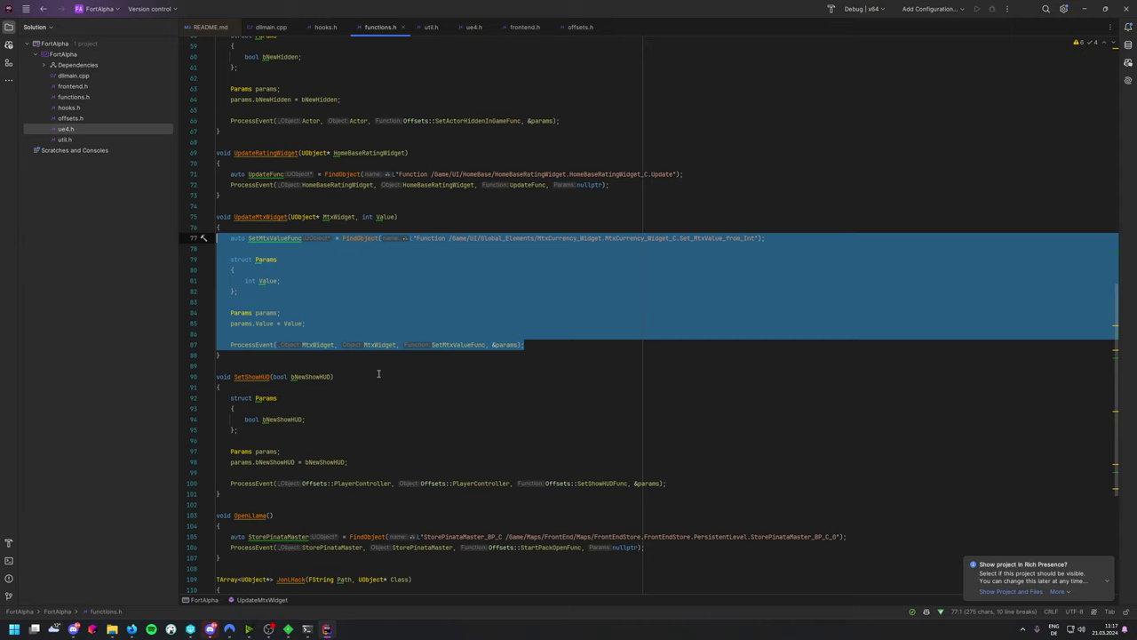
- Minimize the code editor, open the FortniteAlpha\FortniteGame folder and place its window beside the Pack window
{"action": "left_click", "coordinate": [1084, 8]}
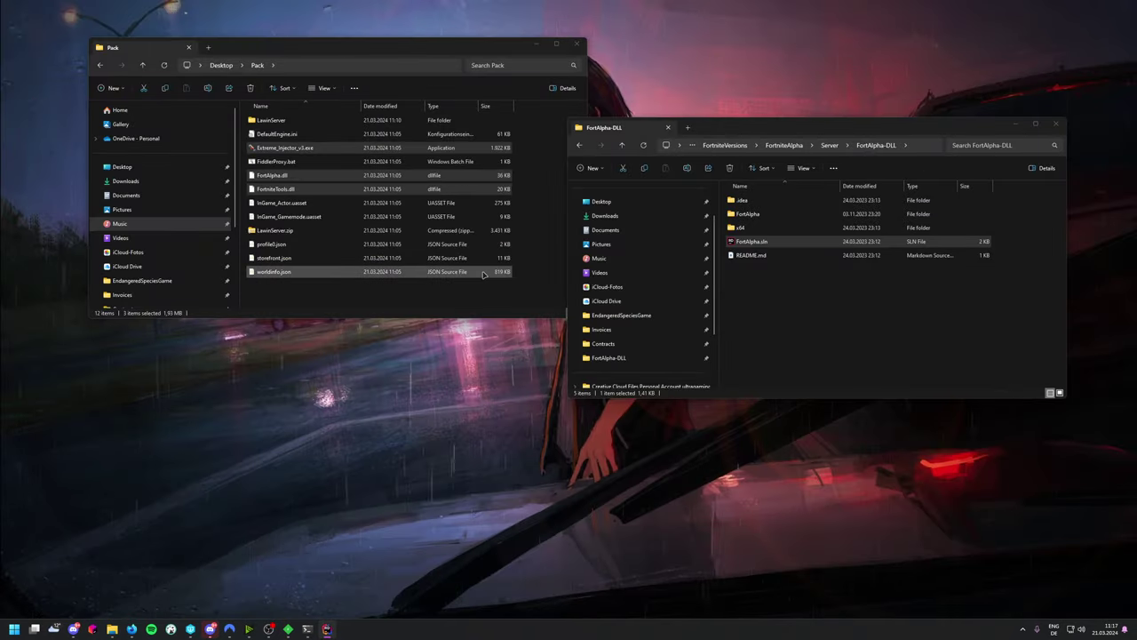
{"action": "left_click", "coordinate": [784, 145]}
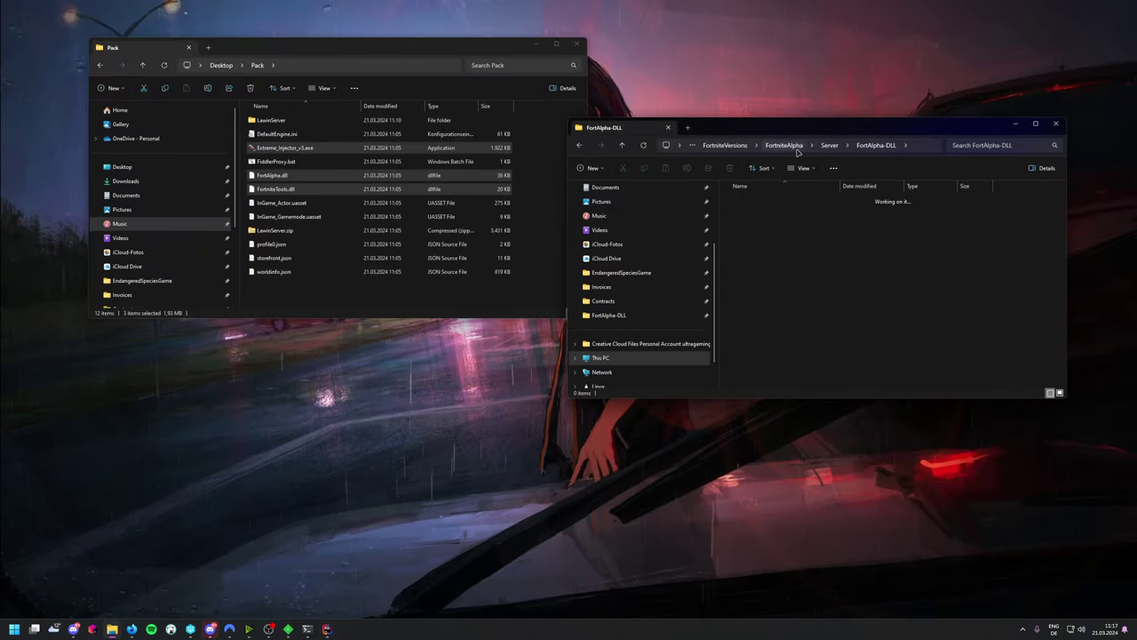
{"action": "left_click", "coordinate": [755, 215]}
{"action": "double_click", "coordinate": [753, 215]}
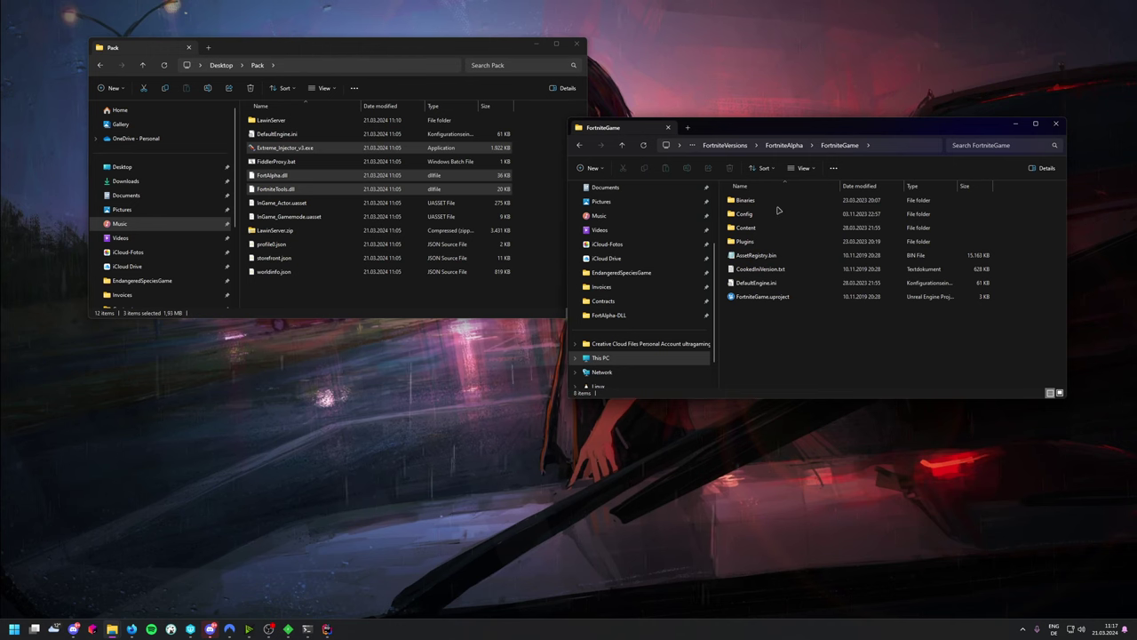
{"action": "left_click_drag", "start_coordinate": [760, 124], "coordinate": [781, 44]}
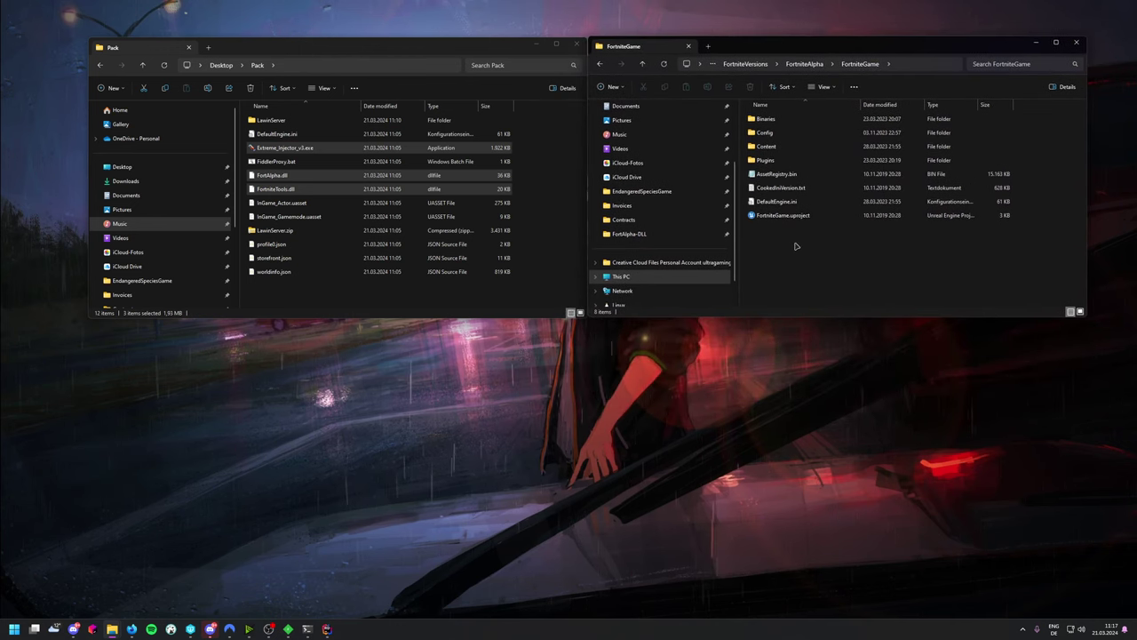
- Copy DefaultEngine.ini from Pack into the FortniteGame\Config folder, replacing the existing file
{"action": "left_click_drag", "start_coordinate": [797, 247], "coordinate": [798, 127]}
{"action": "double_click", "coordinate": [789, 133]}
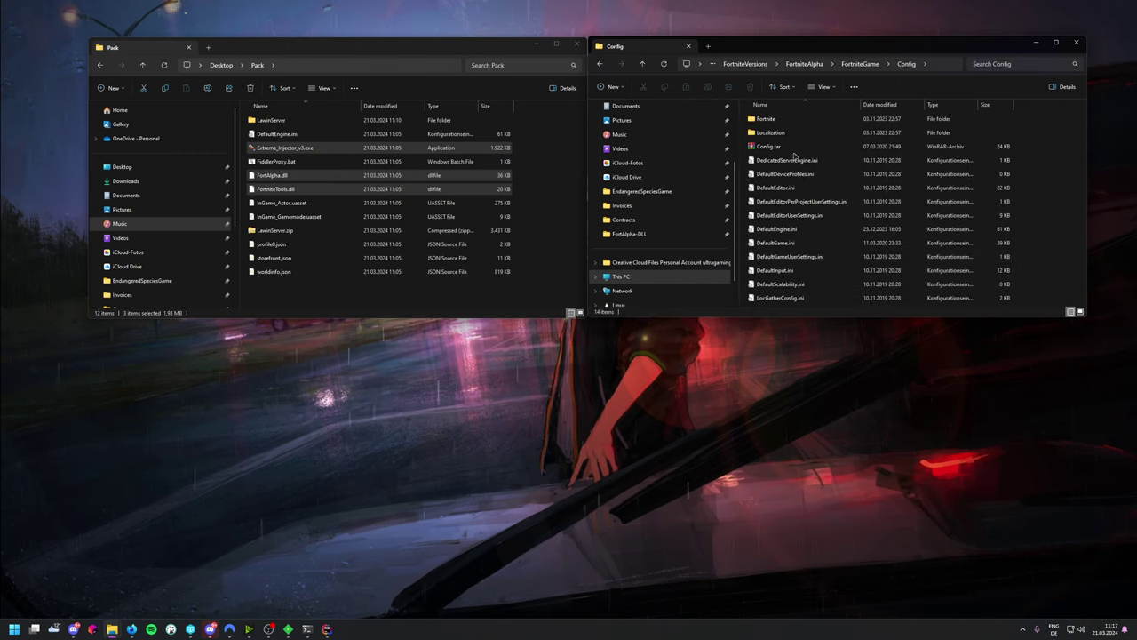
{"action": "left_click", "coordinate": [267, 134]}
{"action": "left_click_drag", "start_coordinate": [266, 136], "coordinate": [844, 186]}
{"action": "left_click_drag", "start_coordinate": [1002, 189], "coordinate": [1004, 191]}
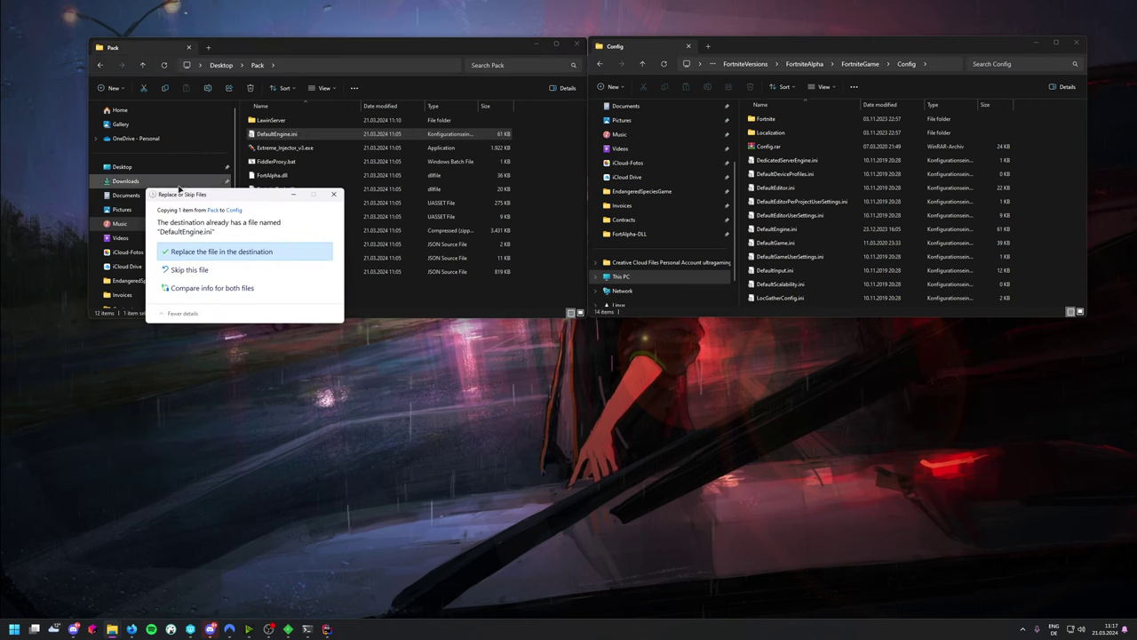
{"action": "left_click", "coordinate": [223, 251]}
- Open the copied DefaultEngine.ini, highlight its active GlobalDefaultGameMode and GameDefaultMap lines, and close the file
{"action": "double_click", "coordinate": [844, 230]}
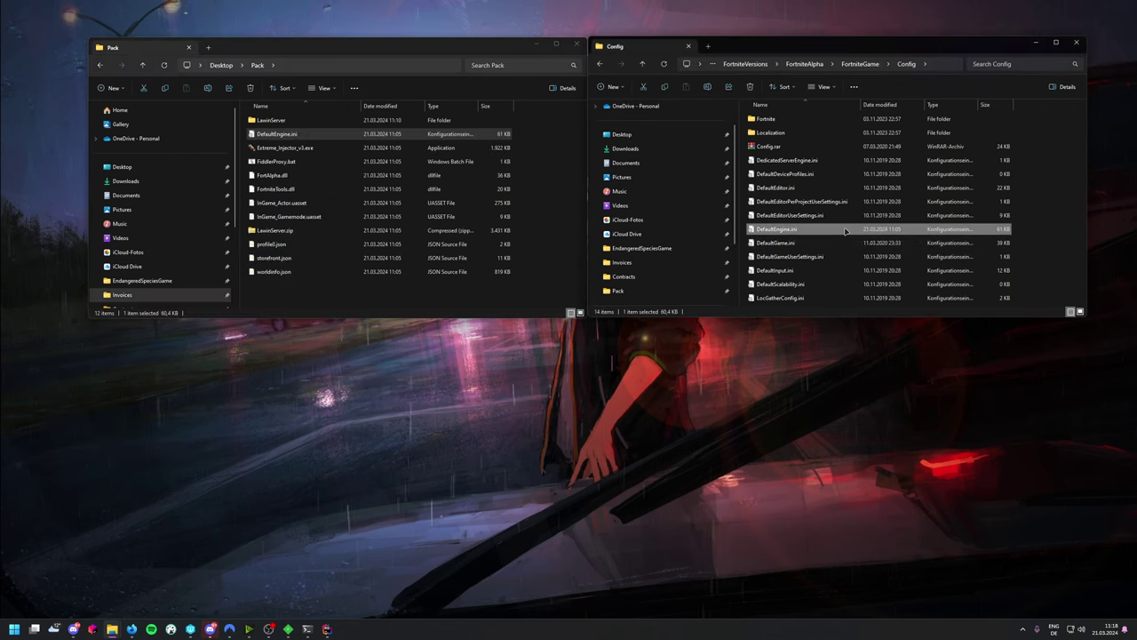
{"action": "left_click_drag", "start_coordinate": [622, 92], "coordinate": [1136, 220]}
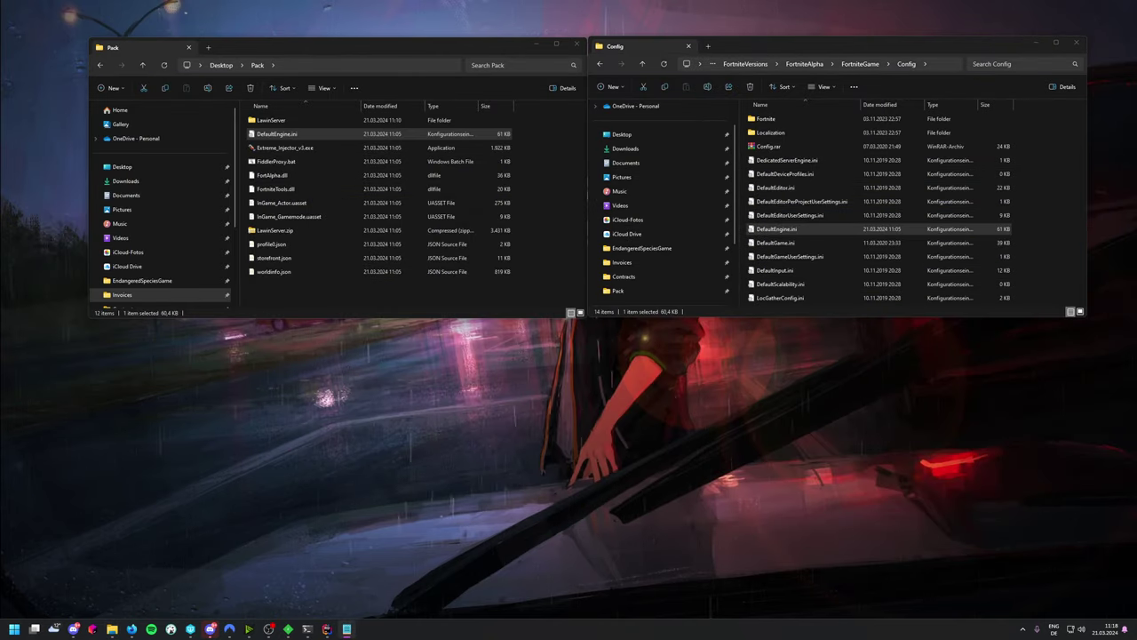
{"action": "left_click_drag", "start_coordinate": [1136, 376], "coordinate": [273, 2]}
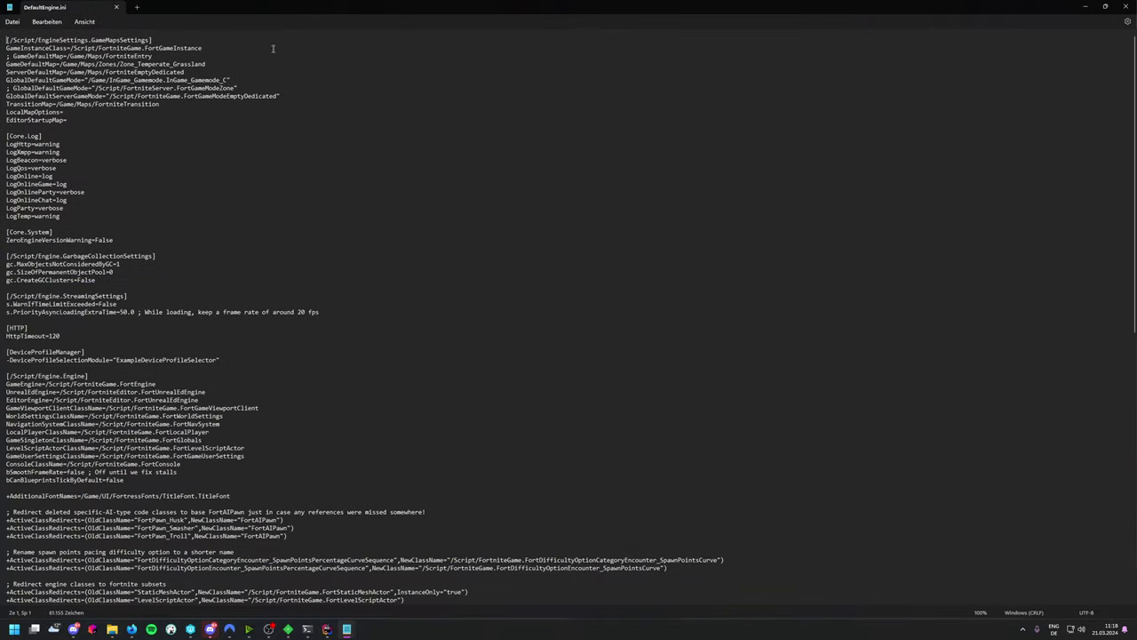
{"action": "left_click_drag", "start_coordinate": [233, 81], "coordinate": [3, 82]}
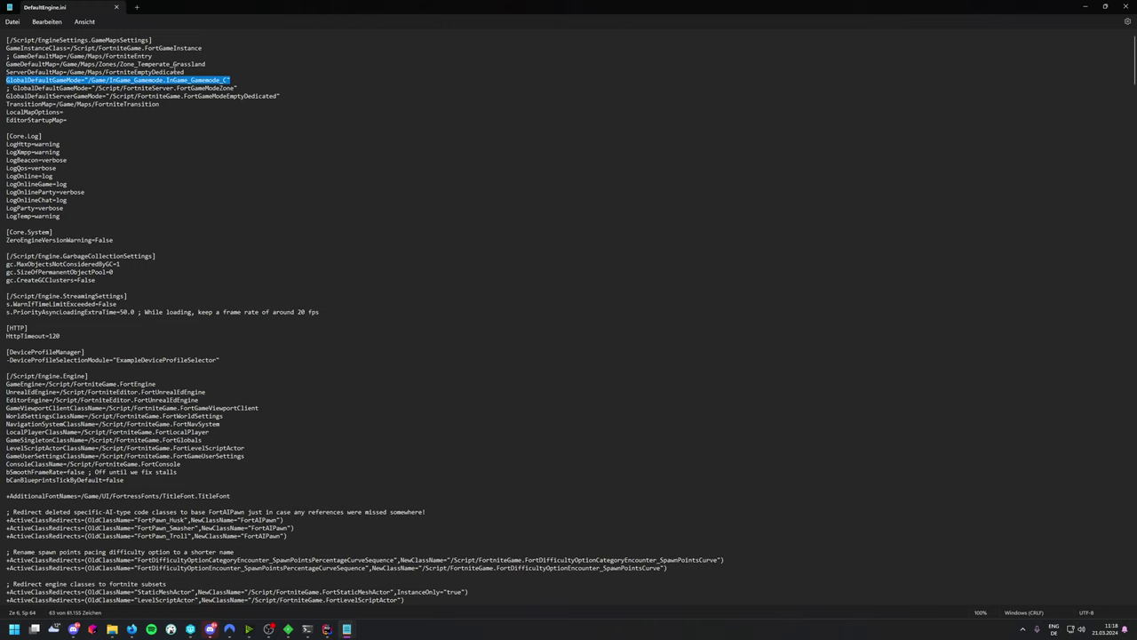
{"action": "left_click_drag", "start_coordinate": [207, 64], "coordinate": [3, 67]}
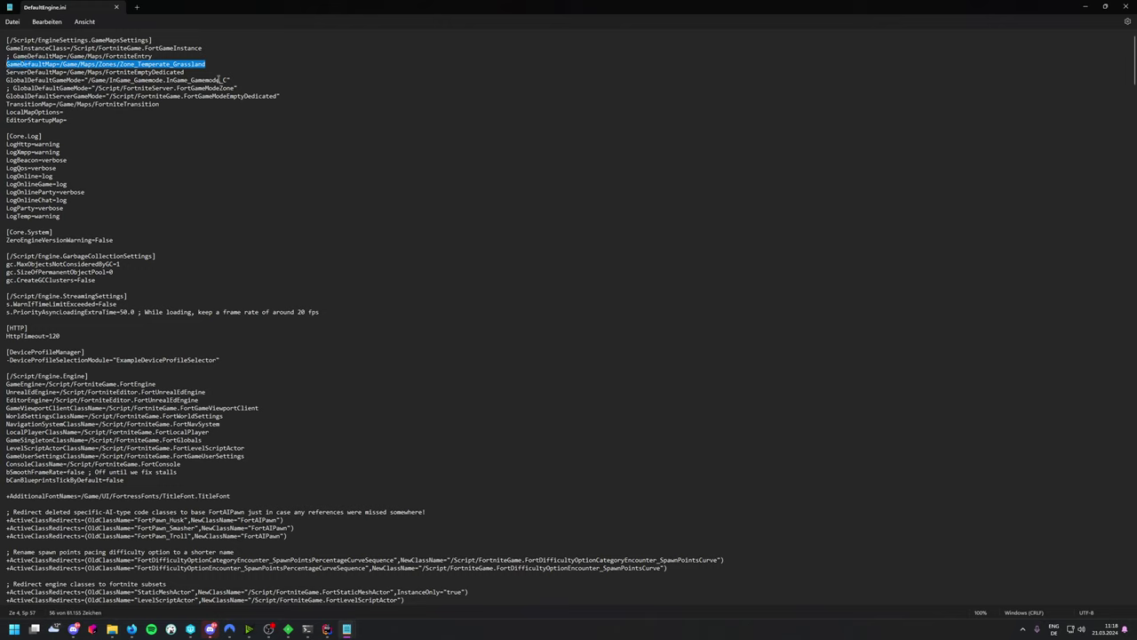
{"action": "double_click", "coordinate": [247, 3]}
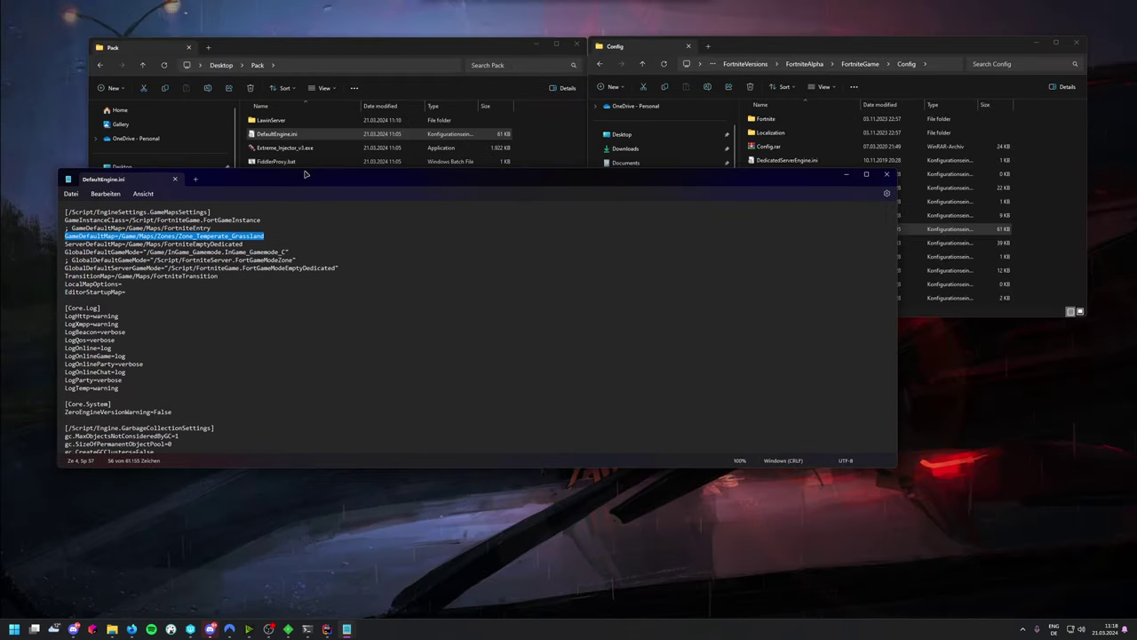
{"action": "left_click", "coordinate": [884, 175]}
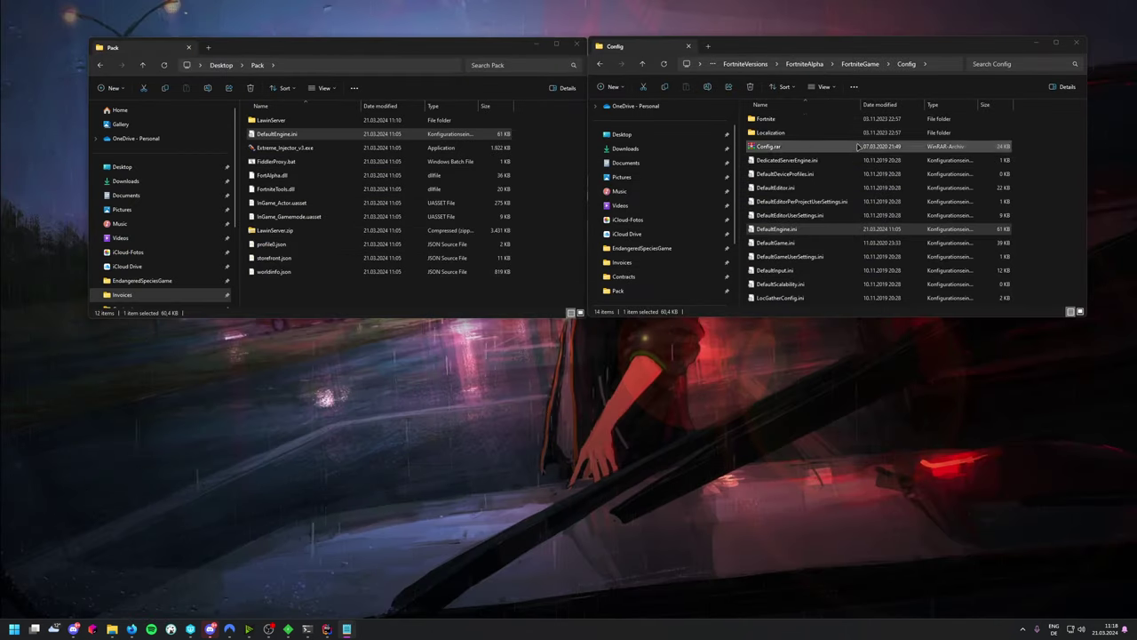
- Copy InGame_Actor.uasset and InGame_Gamemode.uasset from Pack into the FortniteGame\Content folder
{"action": "left_click", "coordinate": [860, 63]}
{"action": "double_click", "coordinate": [777, 146]}
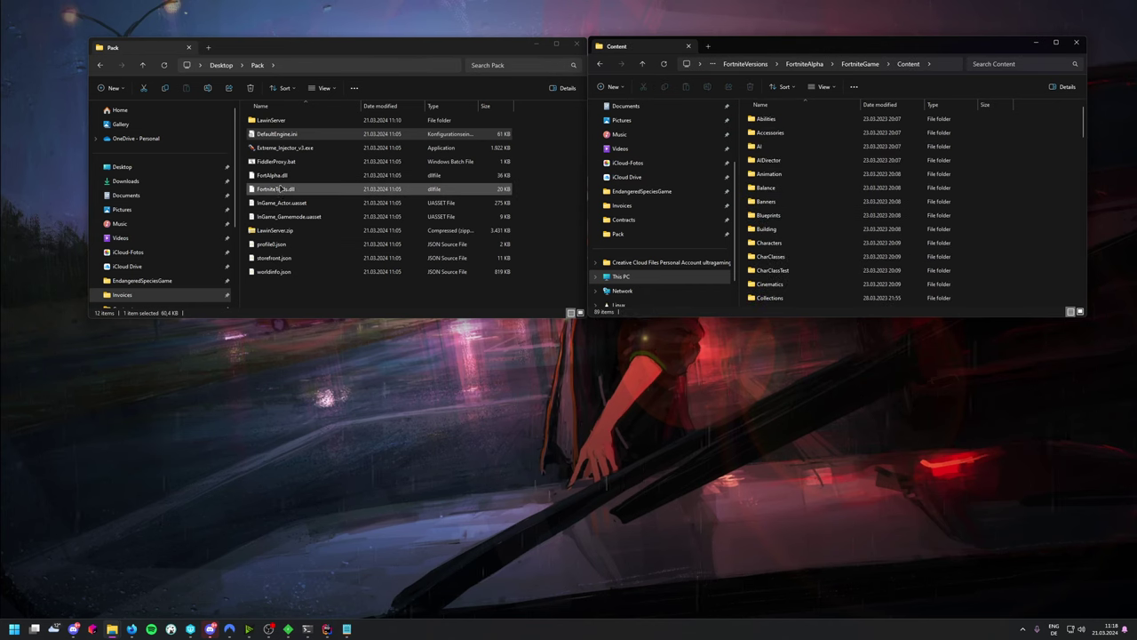
{"action": "left_click", "coordinate": [289, 203]}
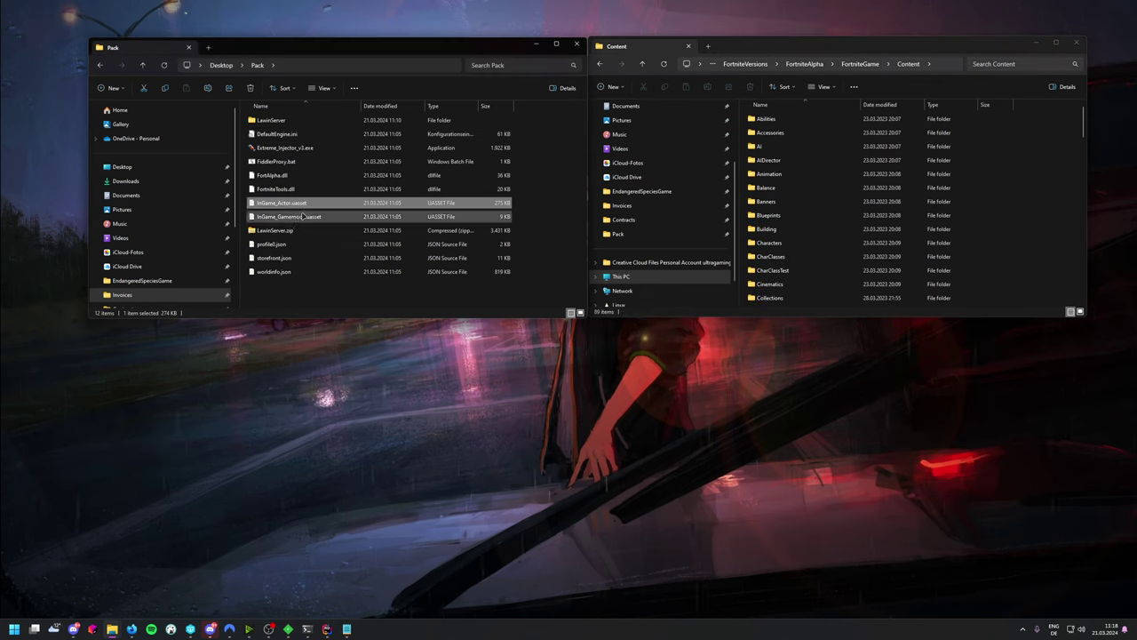
{"action": "left_click", "coordinate": [298, 217], "text": "shift"}
{"action": "left_click_drag", "start_coordinate": [306, 225], "coordinate": [1044, 209]}
{"action": "left_click", "coordinate": [596, 242]}
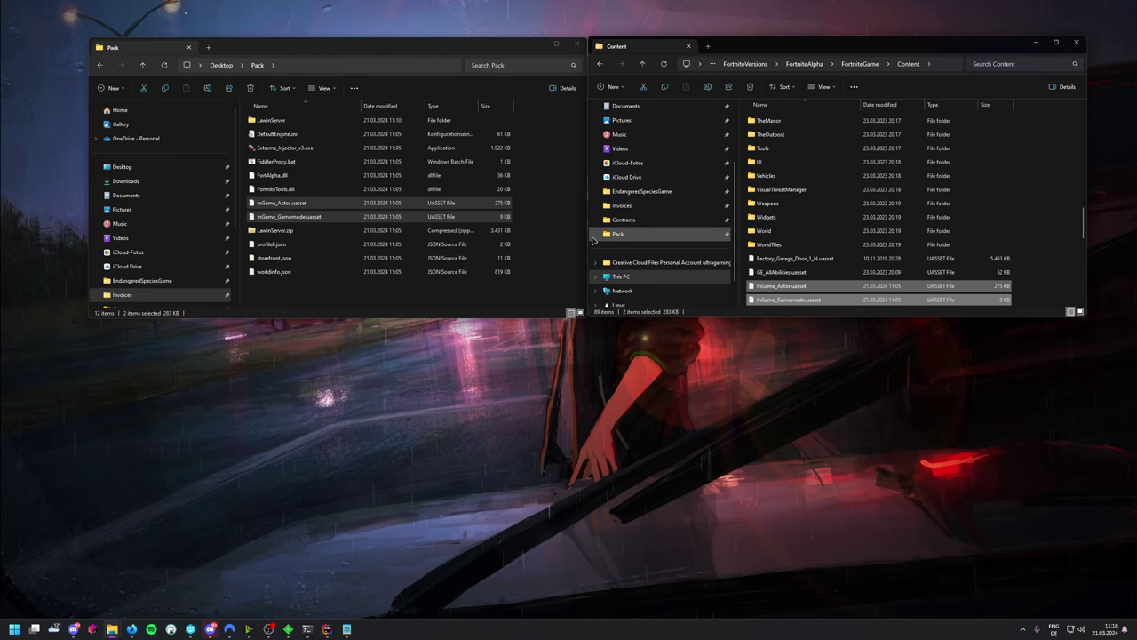
{"action": "scroll", "coordinate": [844, 195], "scroll_direction": "up", "scroll_amount": 15}
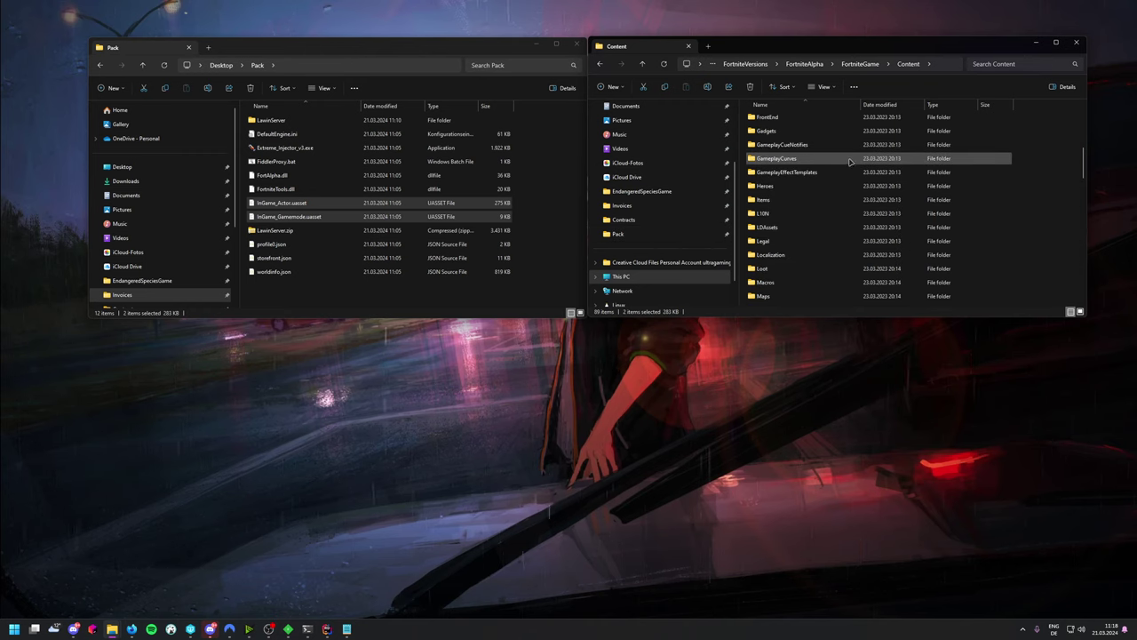
{"action": "scroll", "coordinate": [847, 166], "scroll_direction": "up", "scroll_amount": 2}
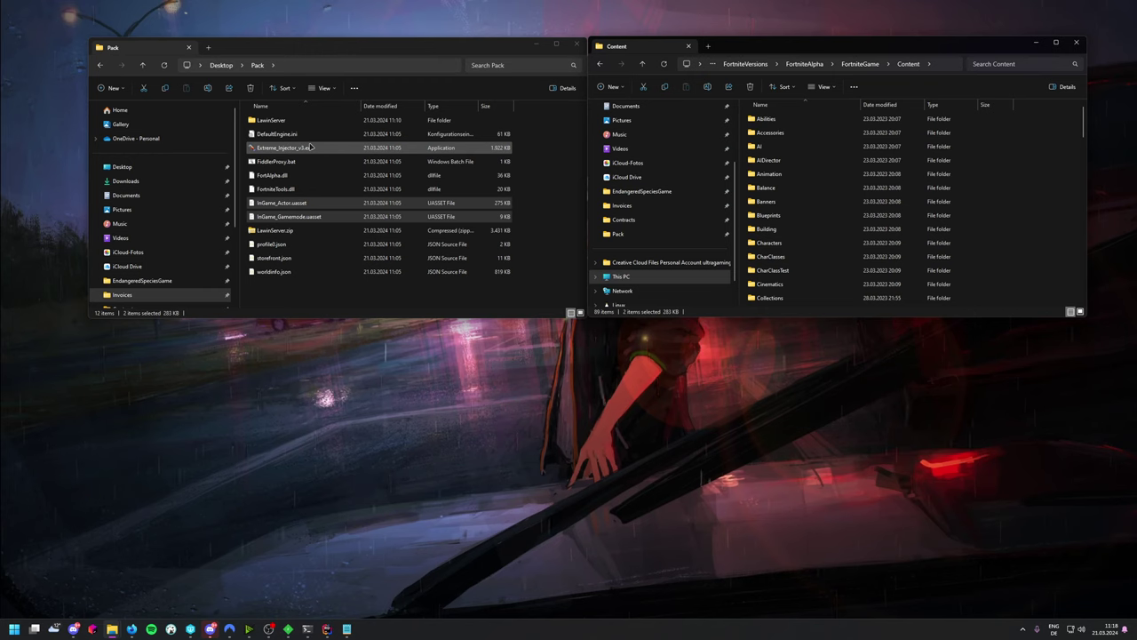
- Launch Extreme_Injector_v3.exe from the Pack folder and allow it to run despite the SmartScreen warning
{"action": "double_click", "coordinate": [311, 148]}
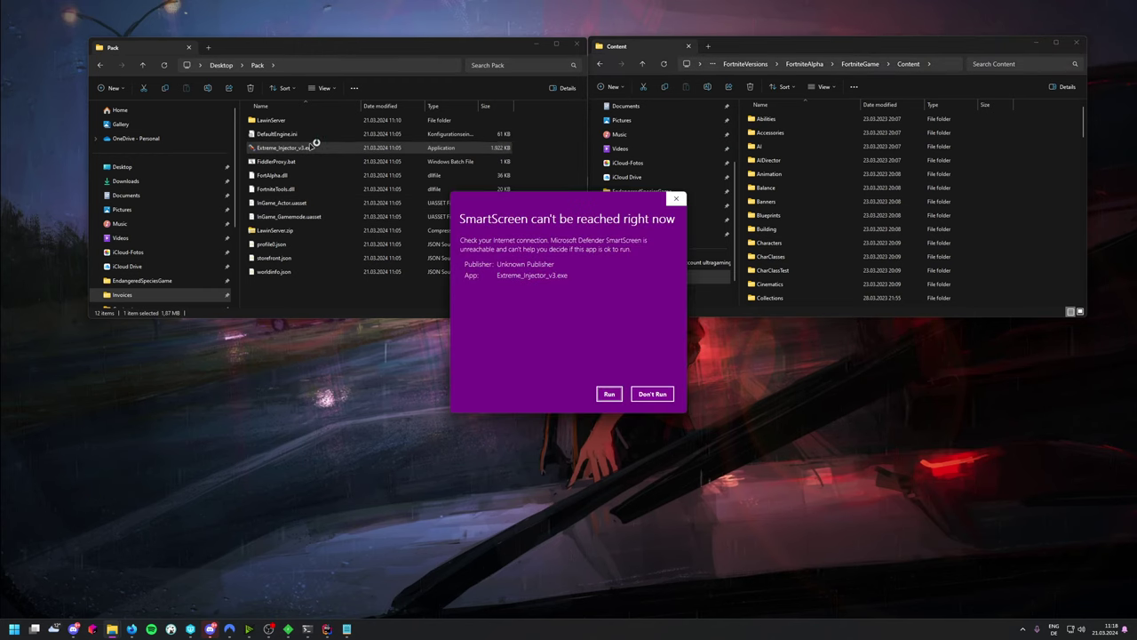
{"action": "left_click", "coordinate": [609, 394]}
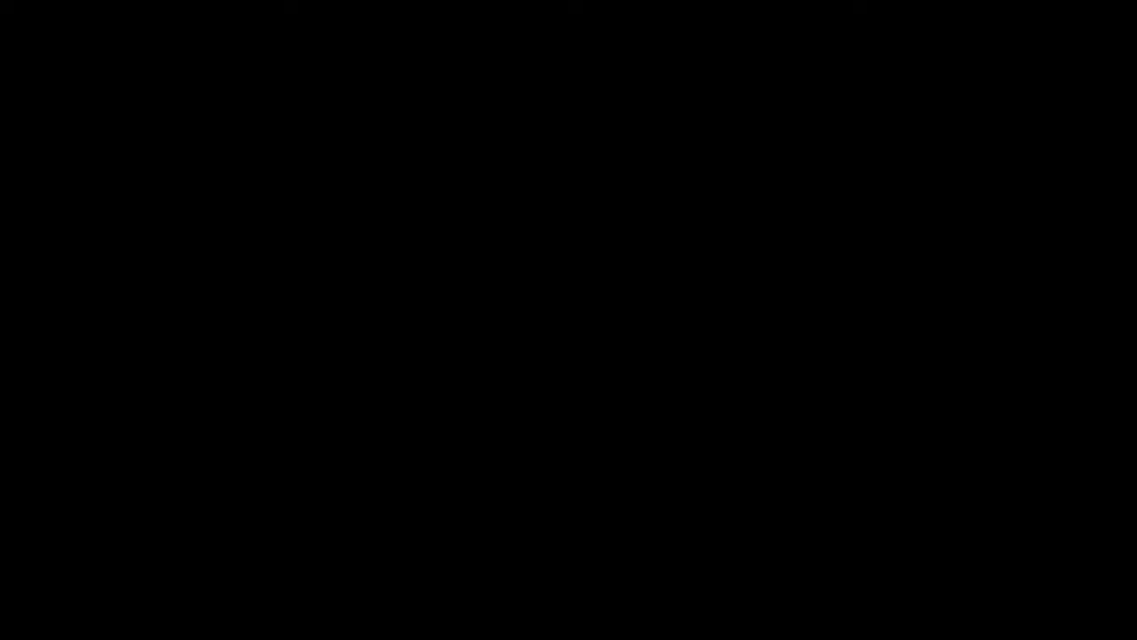
- Allow Extreme Injector to run with administrator rights and move its window into view over the Pack folder
{"action": "left_click", "coordinate": [673, 503]}
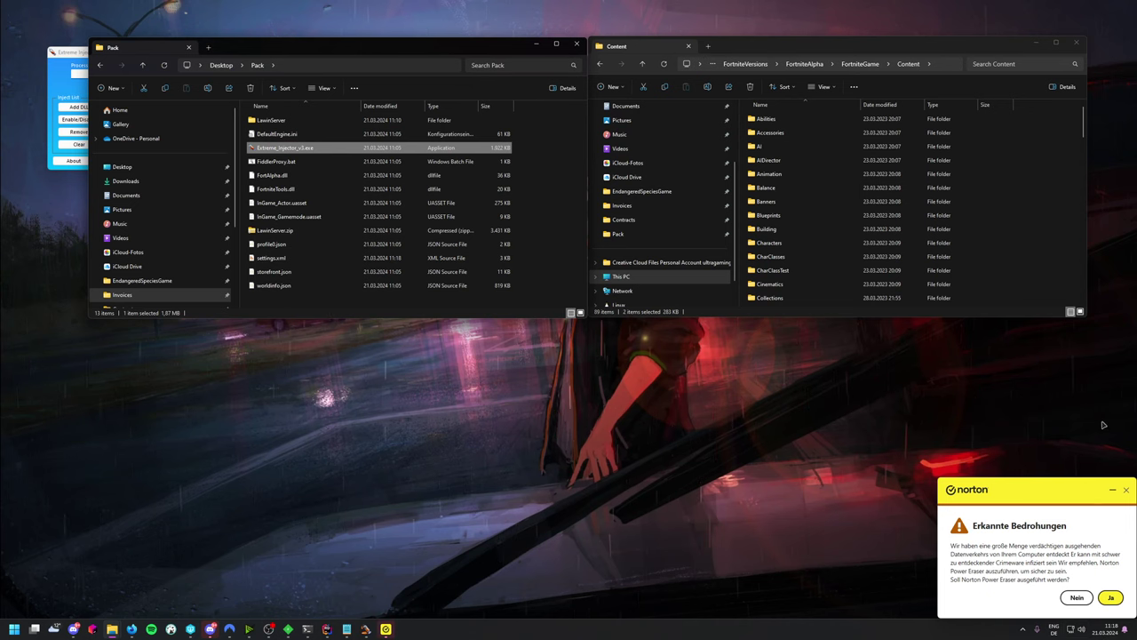
{"action": "left_click_drag", "start_coordinate": [74, 51], "coordinate": [438, 141]}
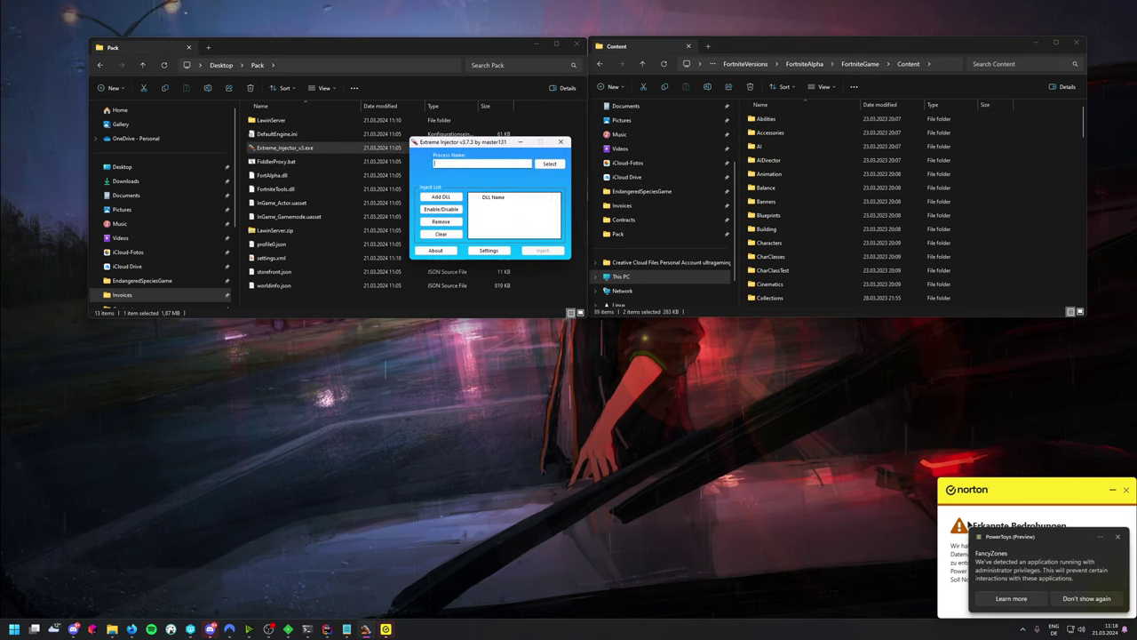
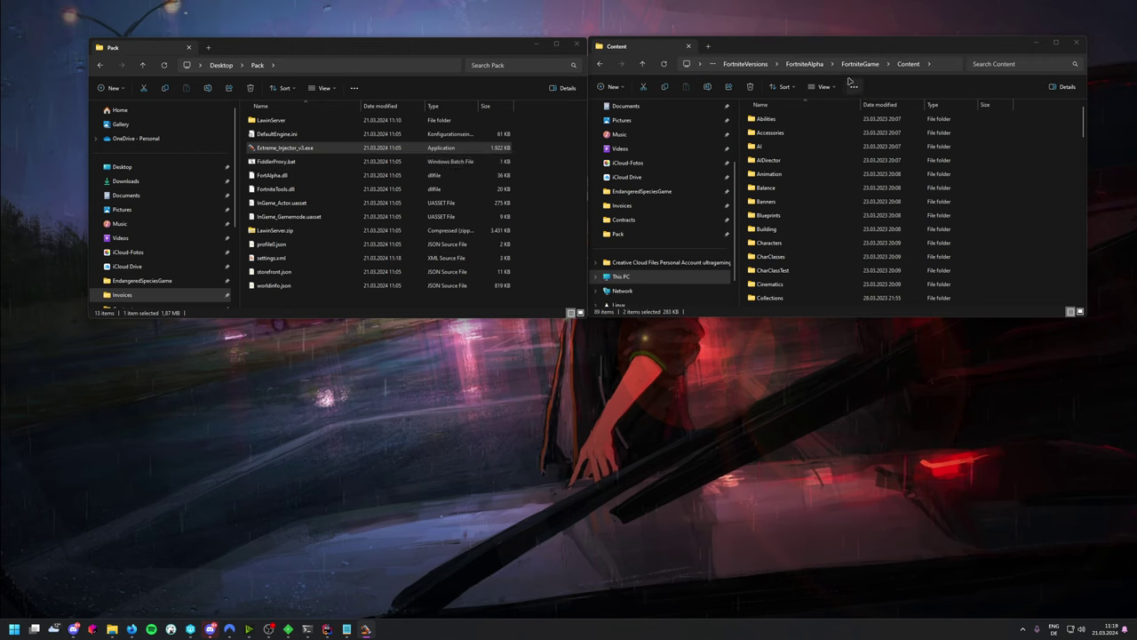
- Open FiddlerProxy.bat from the Pack folder for editing in the text editor
{"action": "left_click", "coordinate": [284, 161]}
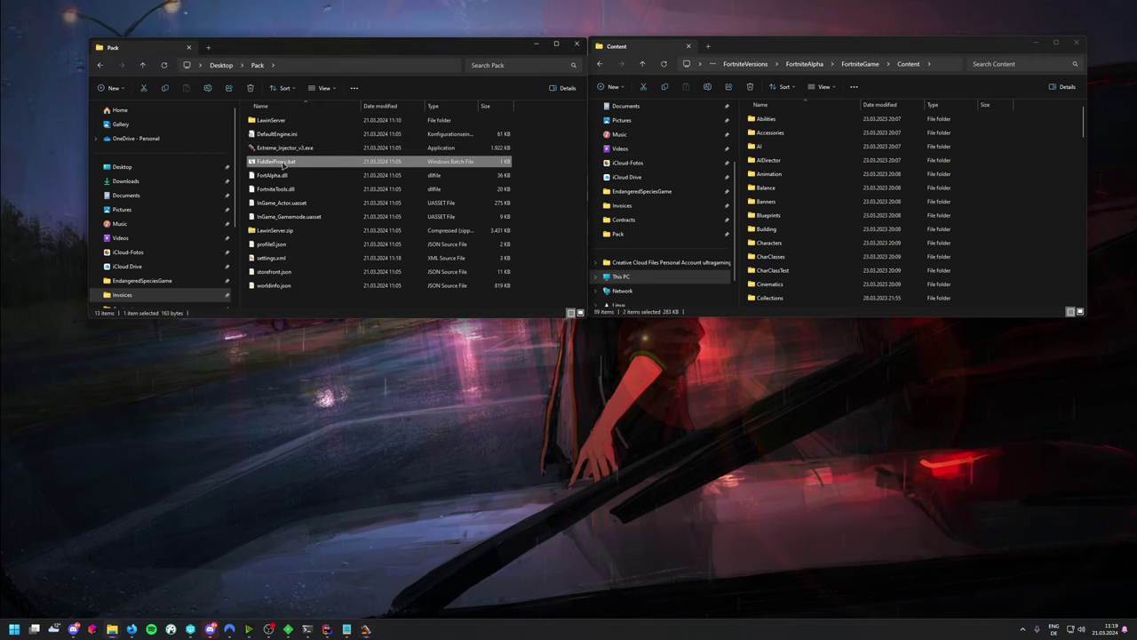
{"action": "right_click", "coordinate": [331, 161]}
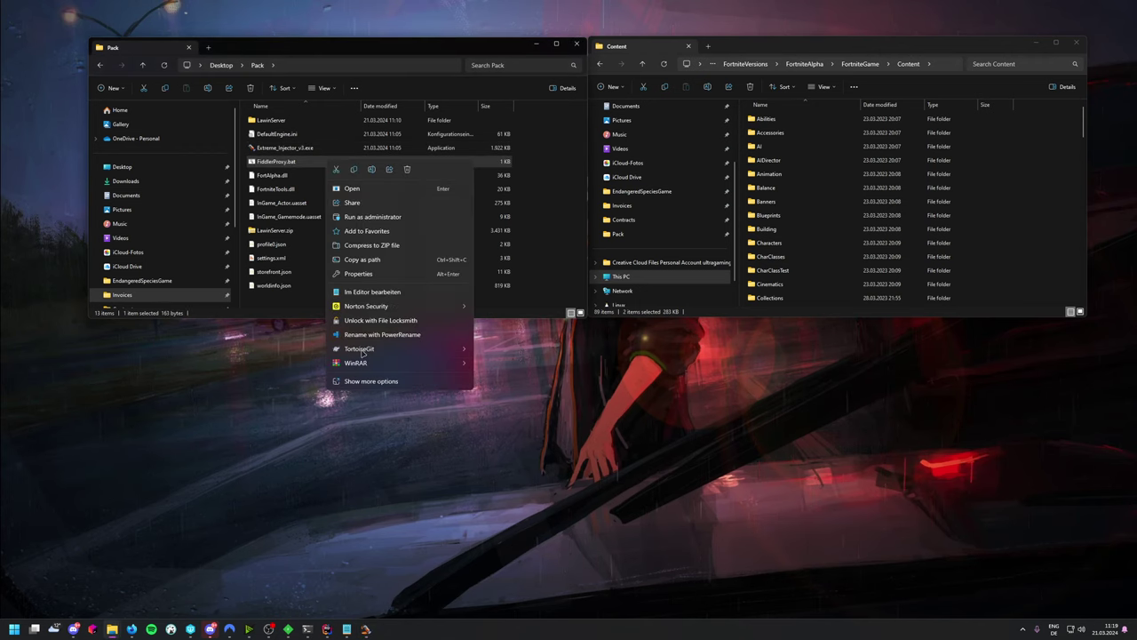
{"action": "left_click", "coordinate": [371, 366]}
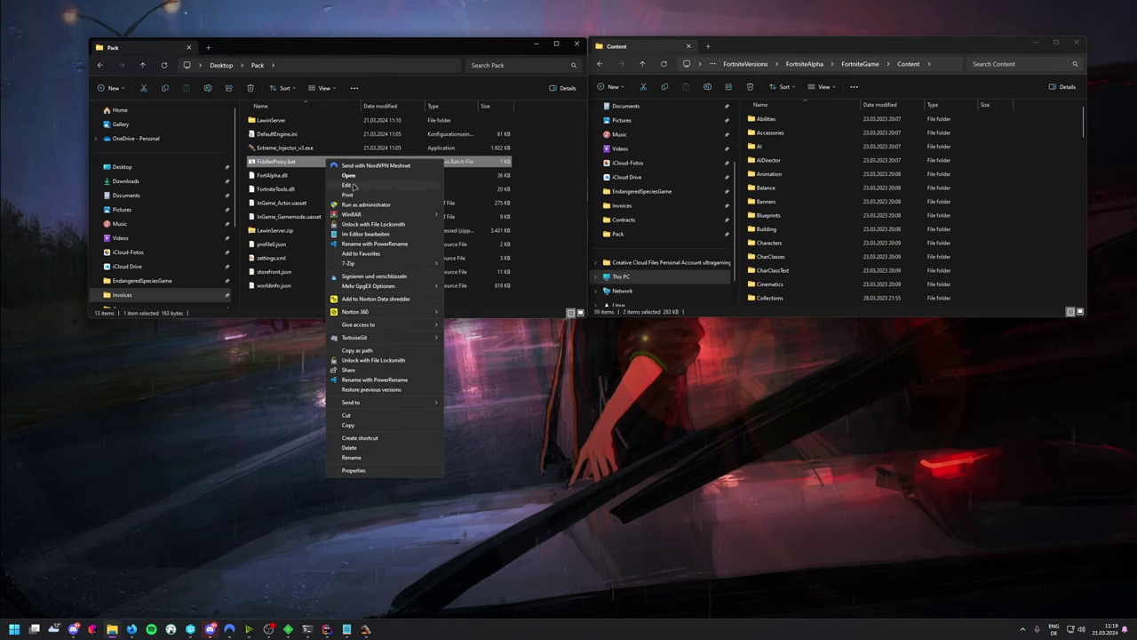
{"action": "left_click", "coordinate": [345, 205]}
{"action": "left_click", "coordinate": [610, 395]}
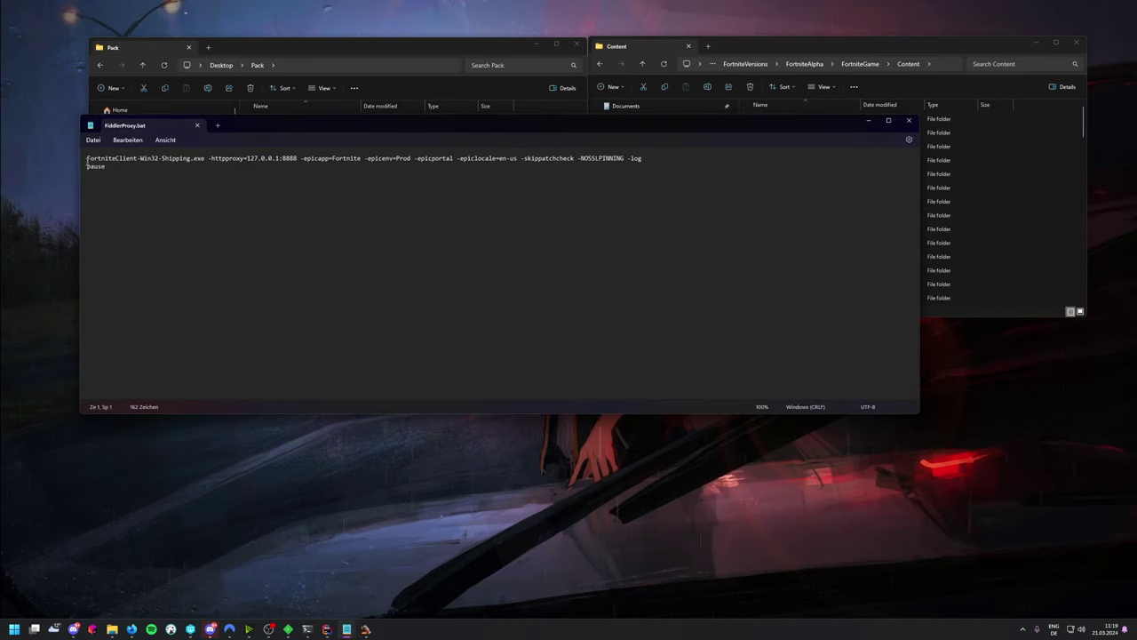
- Examine the launch command in FiddlerProxy.bat, highlighting the -httpproxy=127.0.0.1:8888 argument
{"action": "triple_click", "coordinate": [86, 160]}
{"action": "left_click", "coordinate": [181, 160]}
{"action": "left_click_drag", "start_coordinate": [208, 158], "coordinate": [290, 159]}
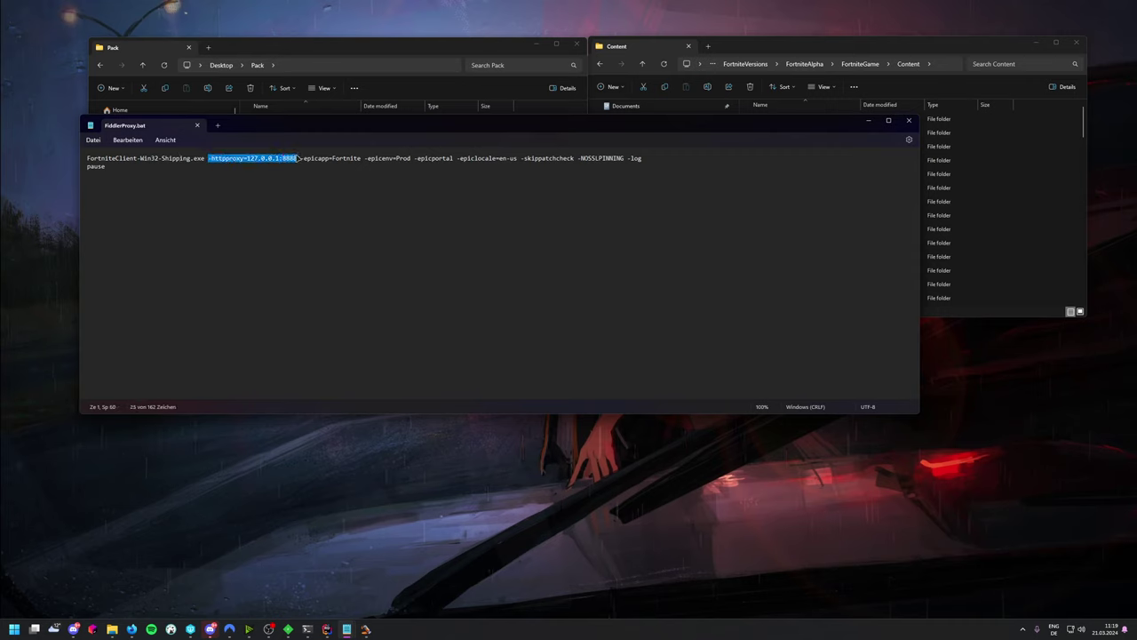
{"action": "left_click", "coordinate": [255, 164]}
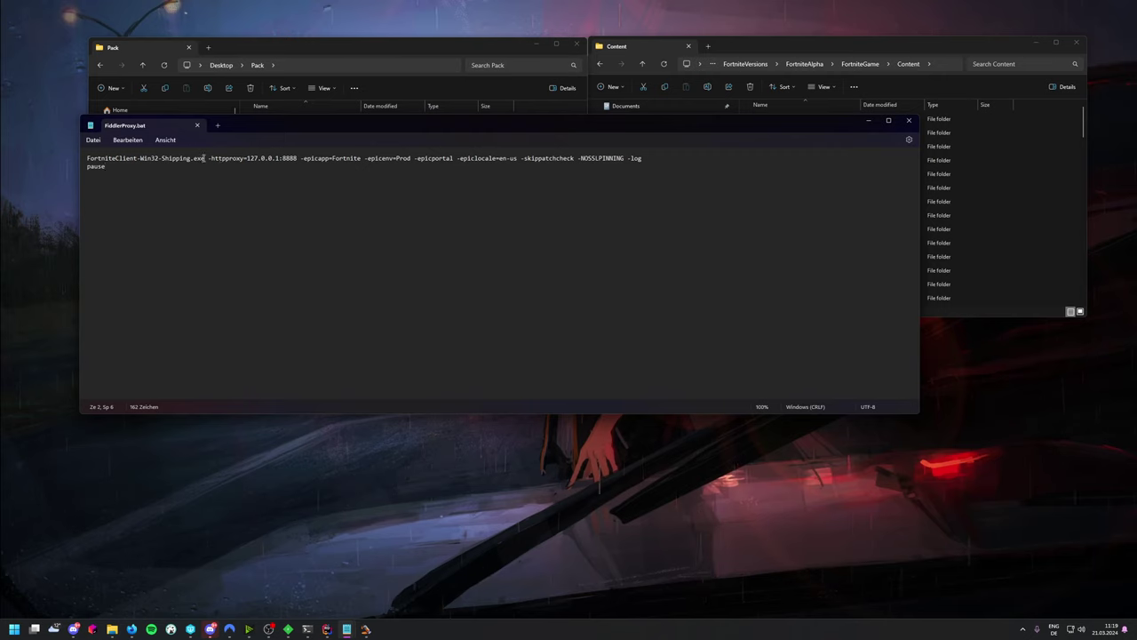
{"action": "left_click_drag", "start_coordinate": [230, 158], "coordinate": [288, 161]}
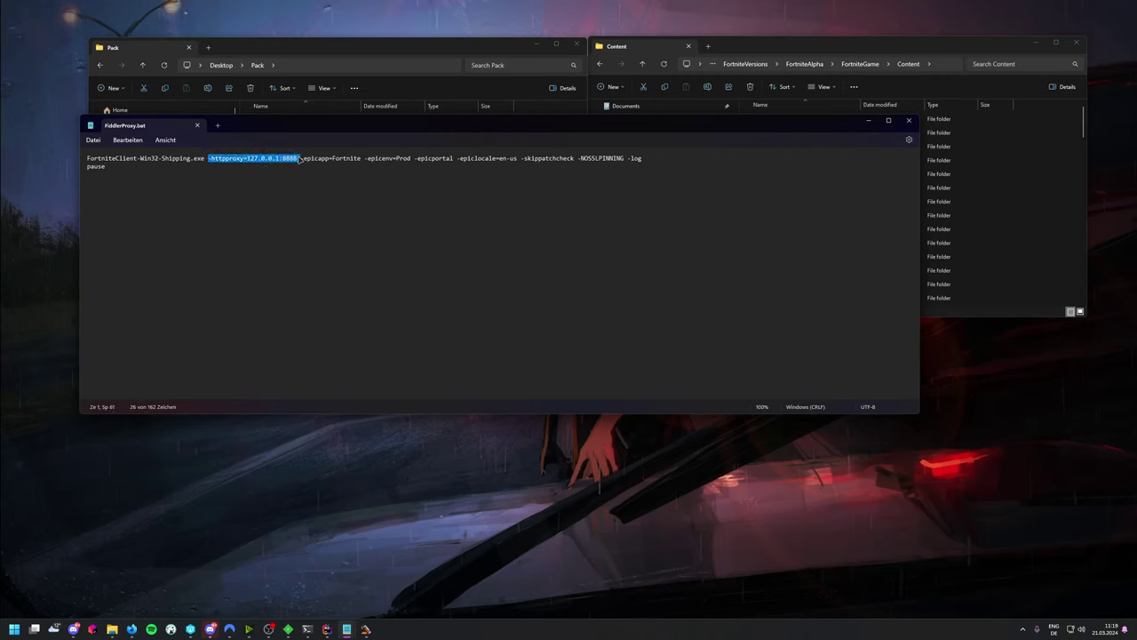
{"action": "left_click", "coordinate": [243, 164]}
- Bring the LawinServer console into view to check its listening status, and close FiddlerProxy.bat
{"action": "left_click", "coordinate": [311, 625]}
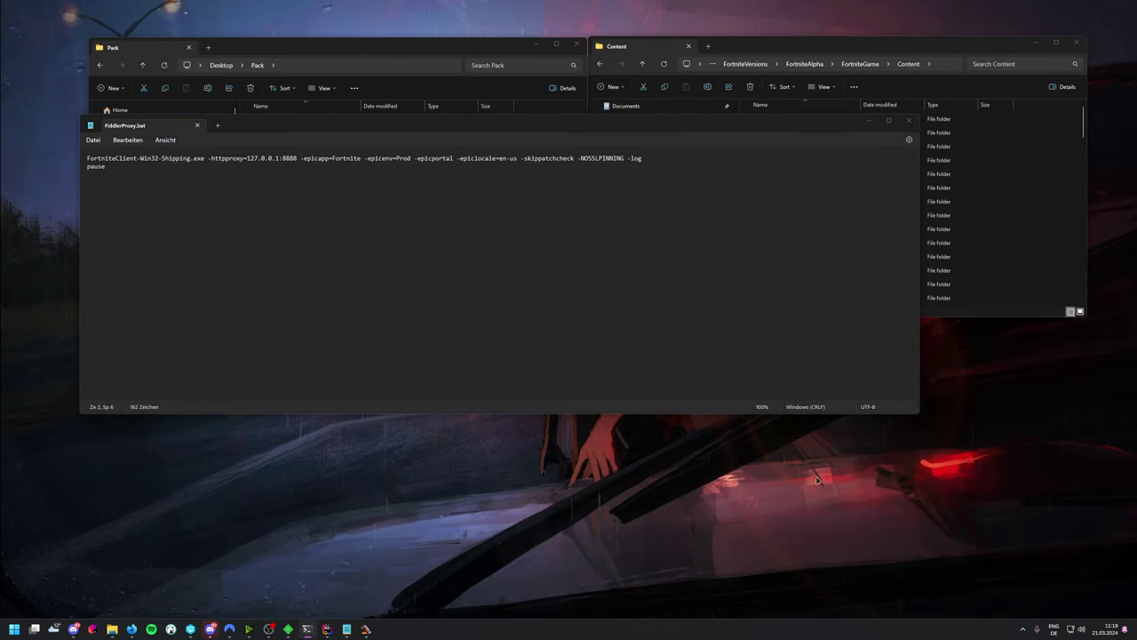
{"action": "left_click_drag", "start_coordinate": [1136, 266], "coordinate": [1136, 334]}
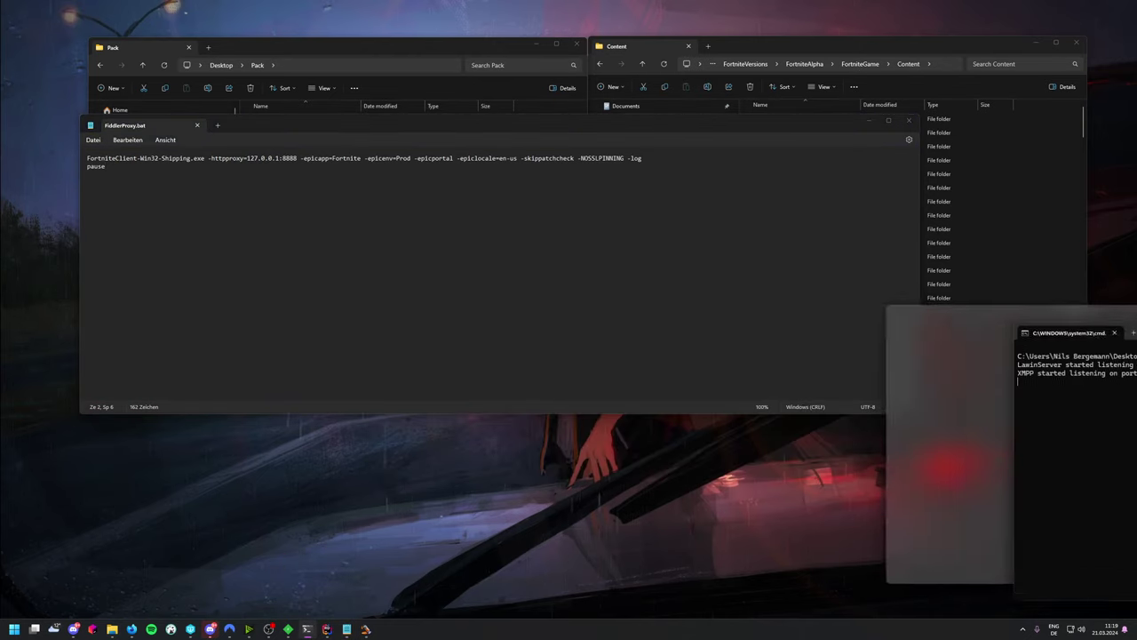
{"action": "left_click", "coordinate": [907, 121]}
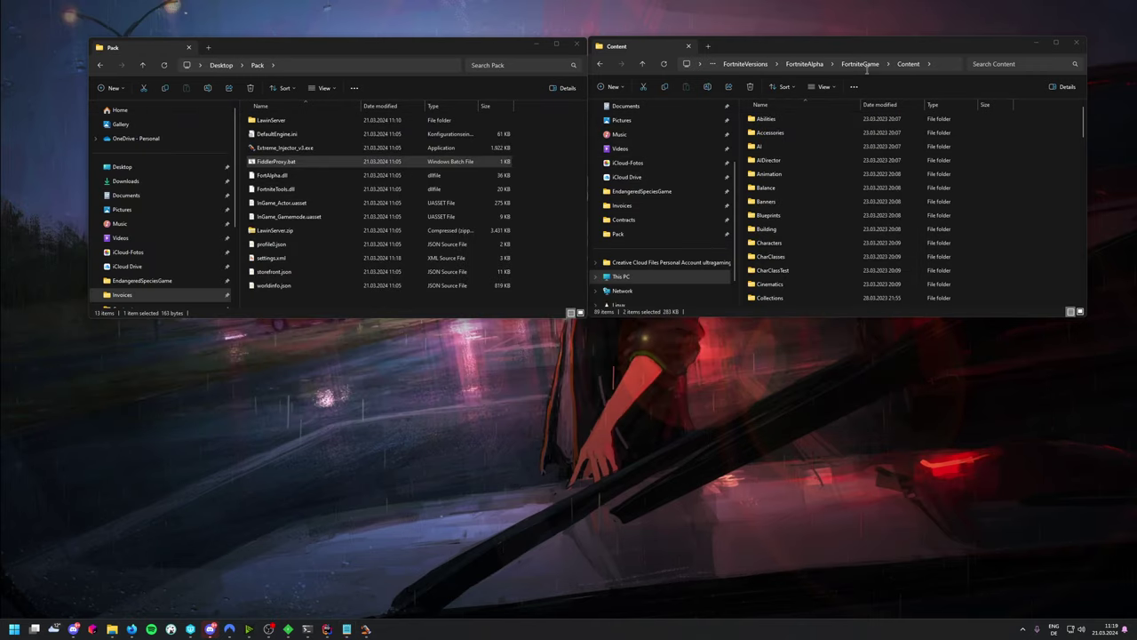
- Copy FiddlerProxy.bat from Pack into the FortniteGame\Binaries\Win32 folder
{"action": "key", "text": "alt+Up"}
{"action": "double_click", "coordinate": [794, 122]}
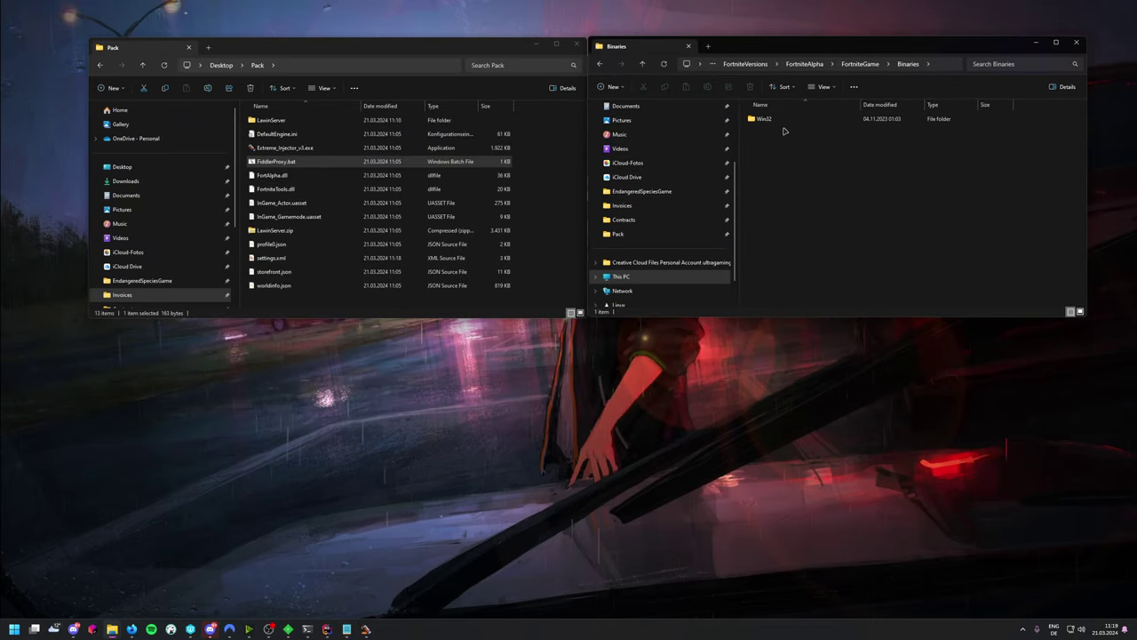
{"action": "double_click", "coordinate": [785, 122]}
{"action": "left_click_drag", "start_coordinate": [276, 161], "coordinate": [835, 213]}
{"action": "left_click", "coordinate": [561, 257]}
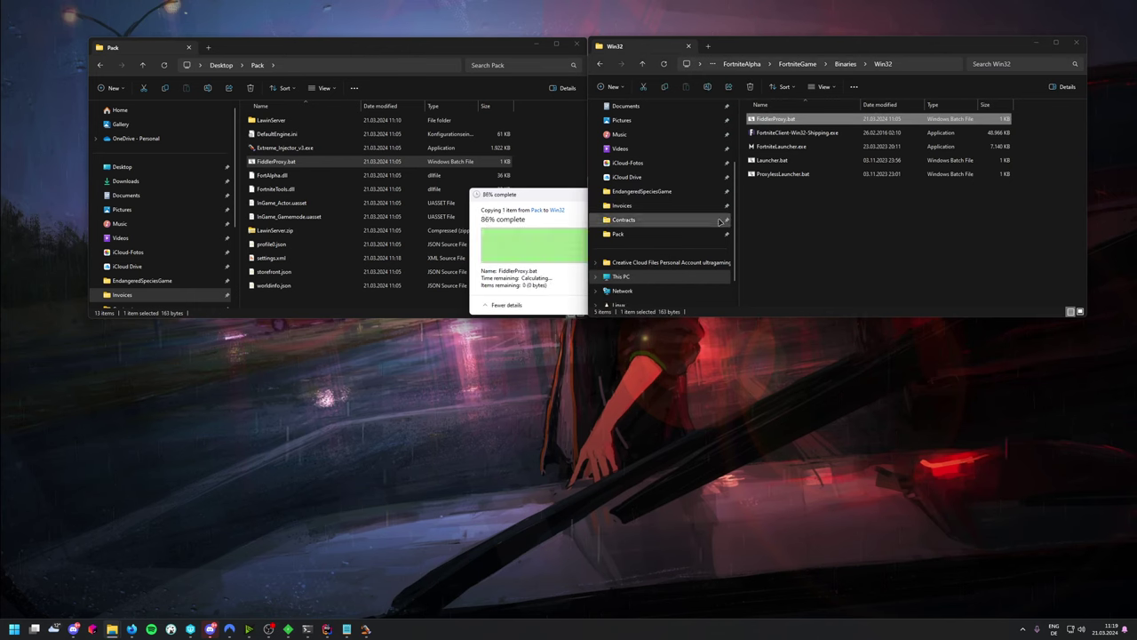
- Run FiddlerProxy.bat from the Win32 folder to launch the game, and move its log console off the loading screen
{"action": "double_click", "coordinate": [782, 119]}
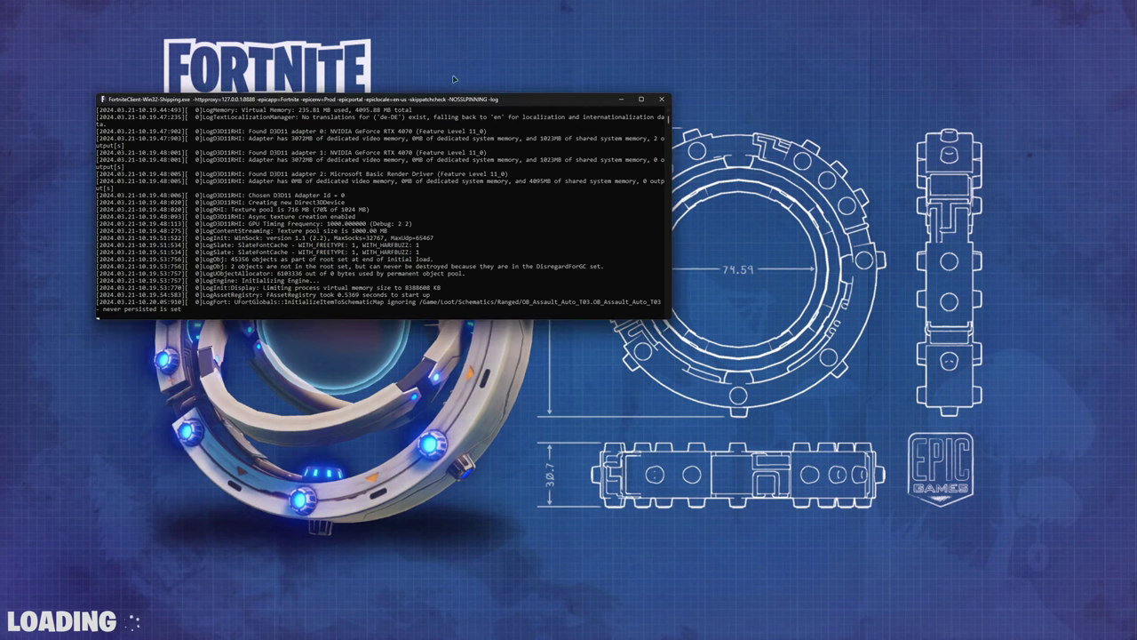
{"action": "left_click_drag", "start_coordinate": [446, 101], "coordinate": [1136, 176]}
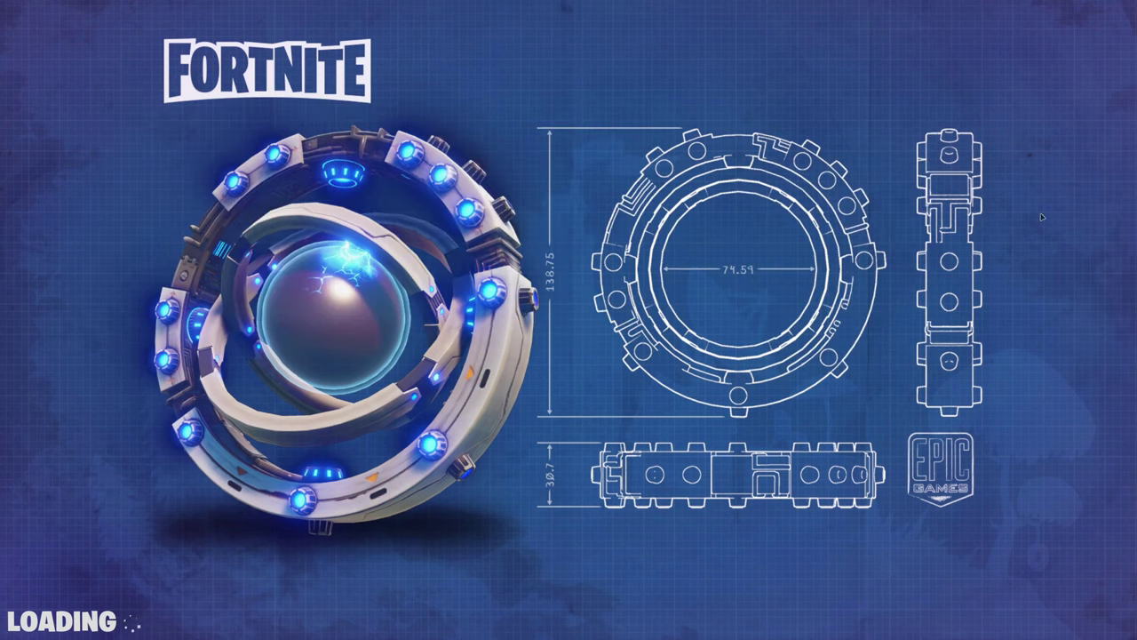
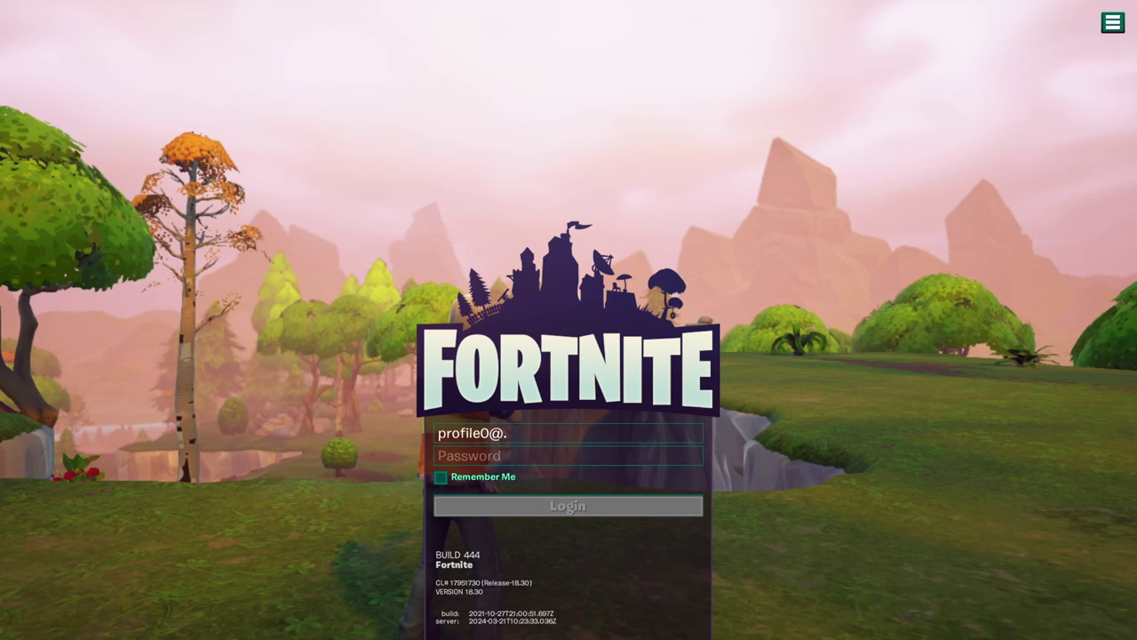
- Bring the game's log console into view to read its latest output, and move it back off the login screen
{"action": "left_click_drag", "start_coordinate": [1136, 159], "coordinate": [624, 154]}
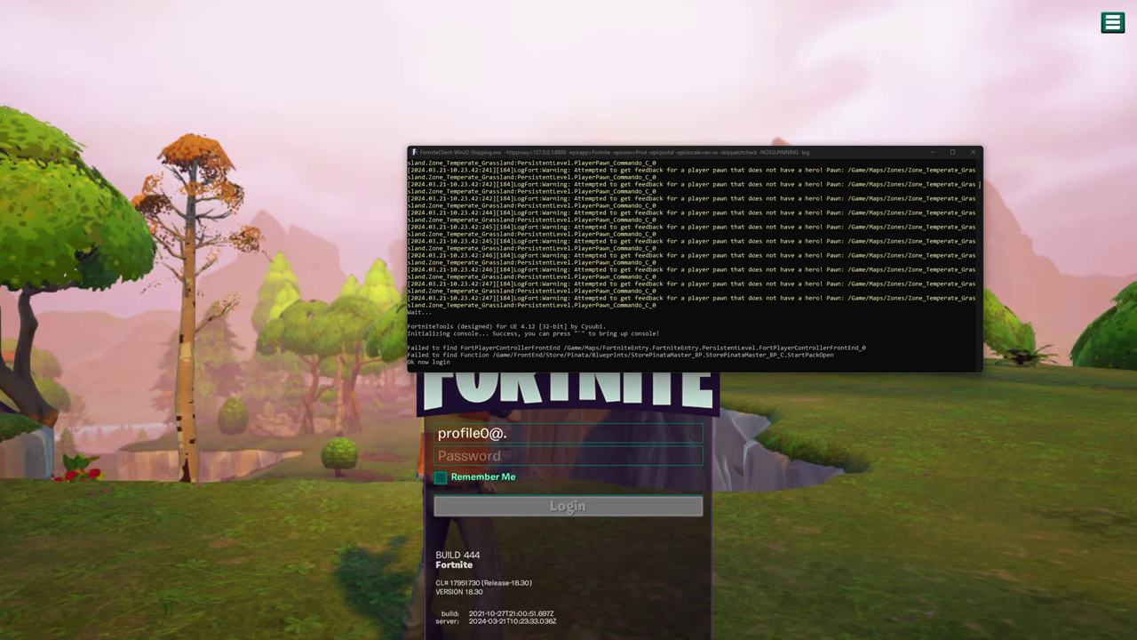
{"action": "left_click_drag", "start_coordinate": [819, 153], "coordinate": [1136, 258]}
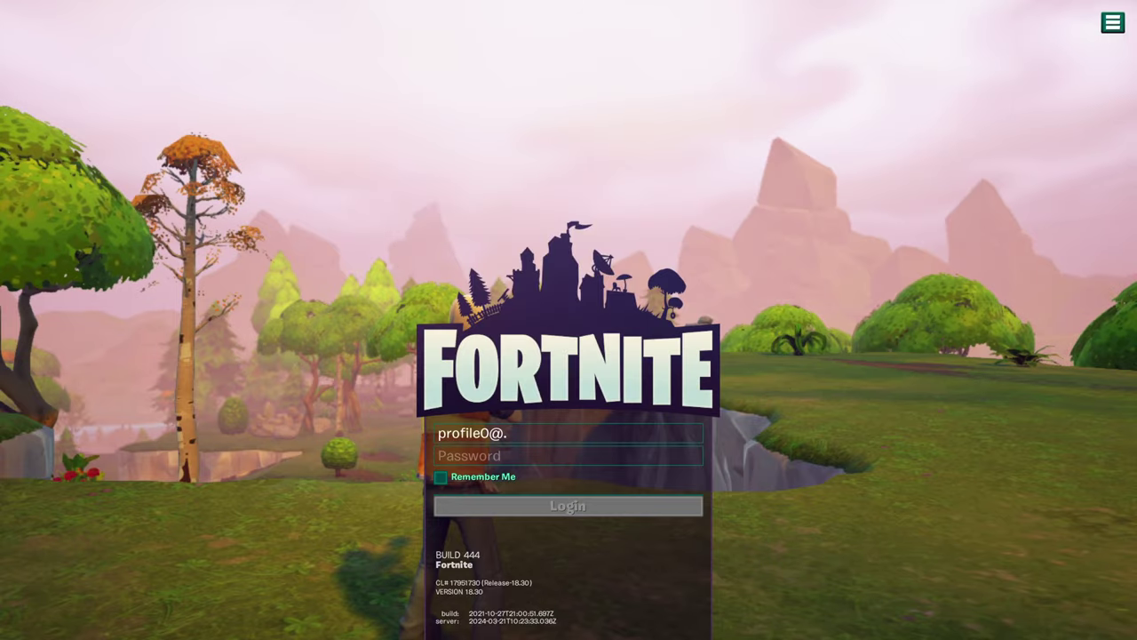
- Enter the account password on the Fortnite login screen
{"action": "left_click", "coordinate": [597, 451]}
{"action": "type", "text": "********"}
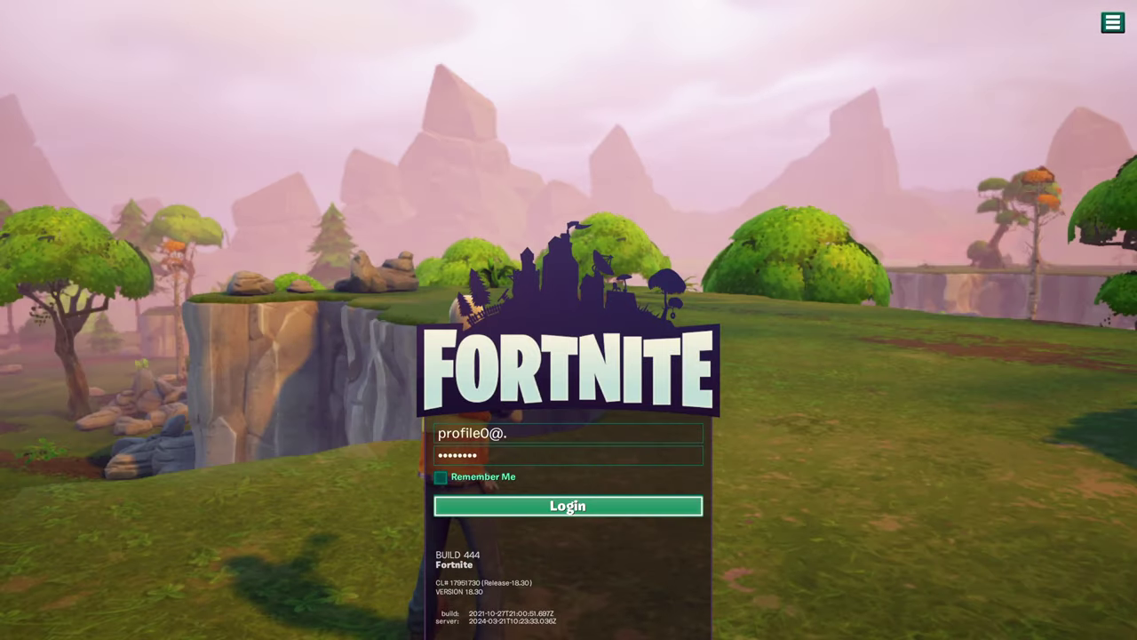
{"action": "key", "text": "super"}
{"action": "left_click", "coordinate": [625, 527]}
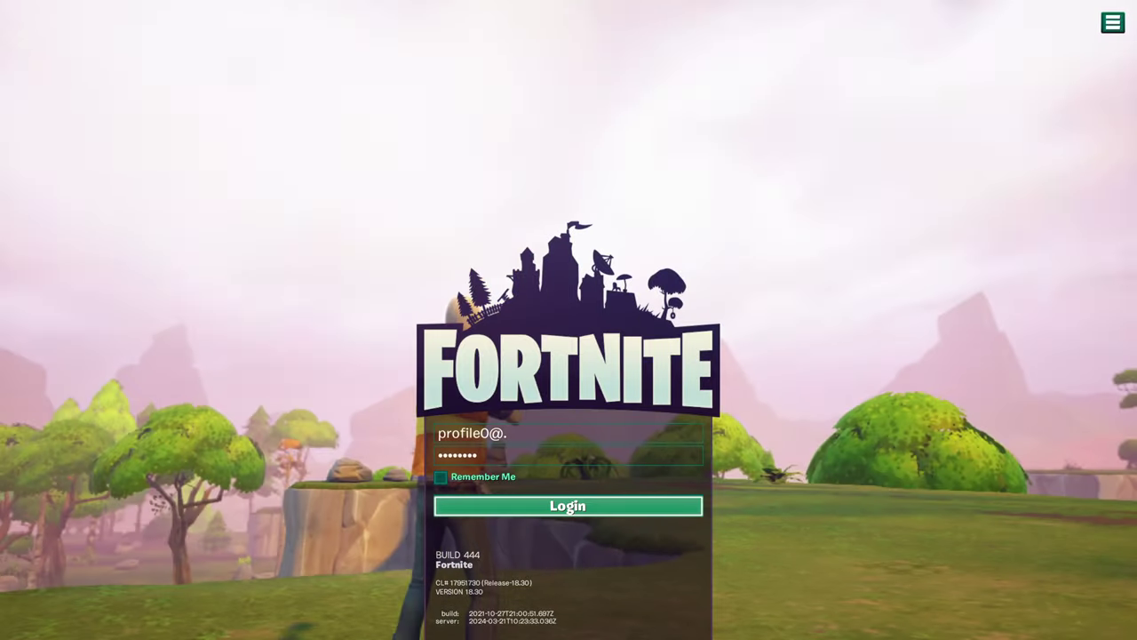
{"action": "key", "text": "super"}
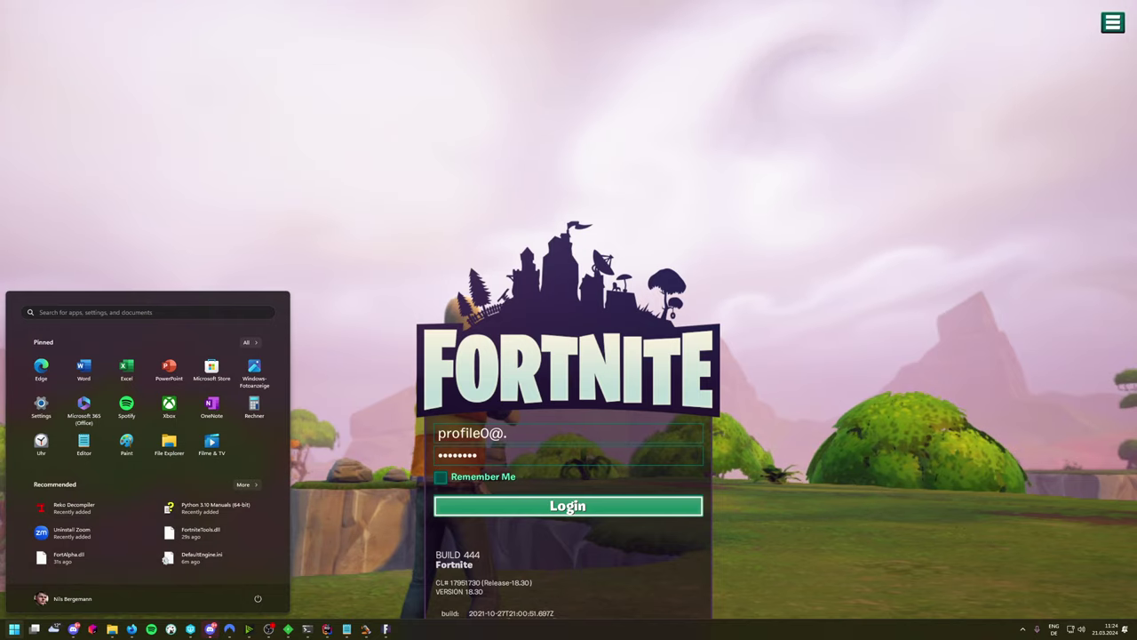
{"action": "left_click", "coordinate": [978, 509]}
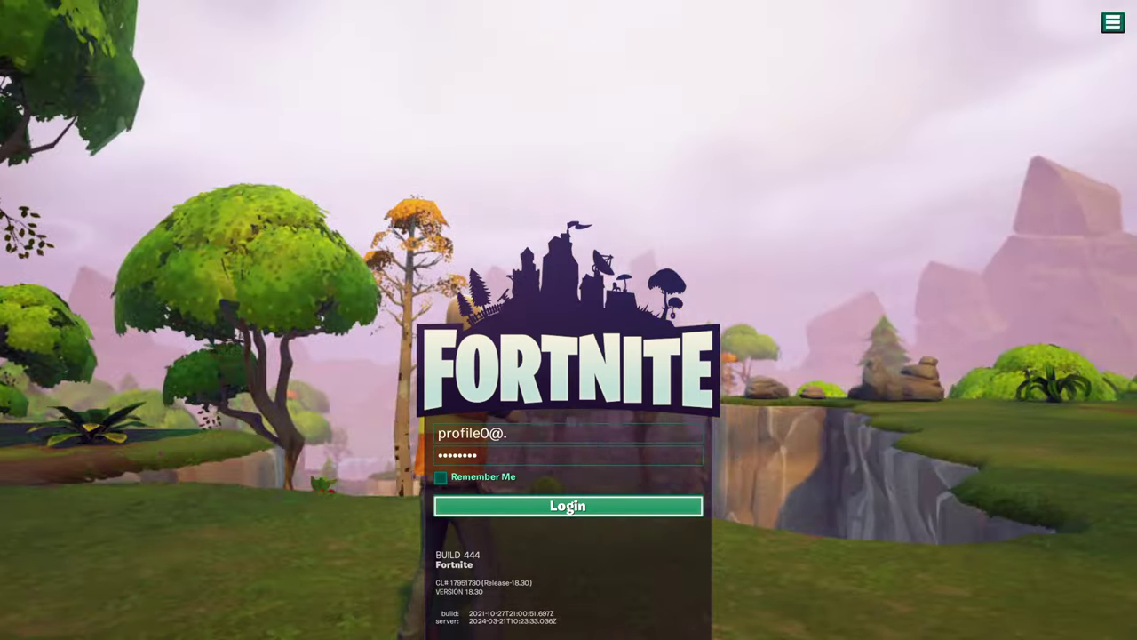
{"action": "key", "text": "super"}
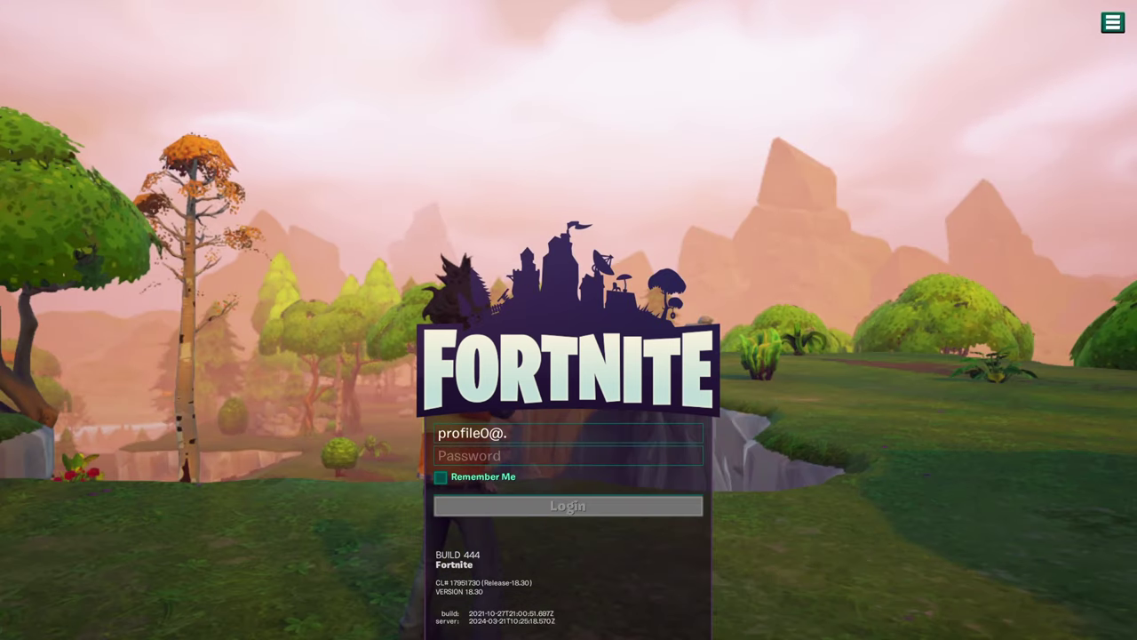